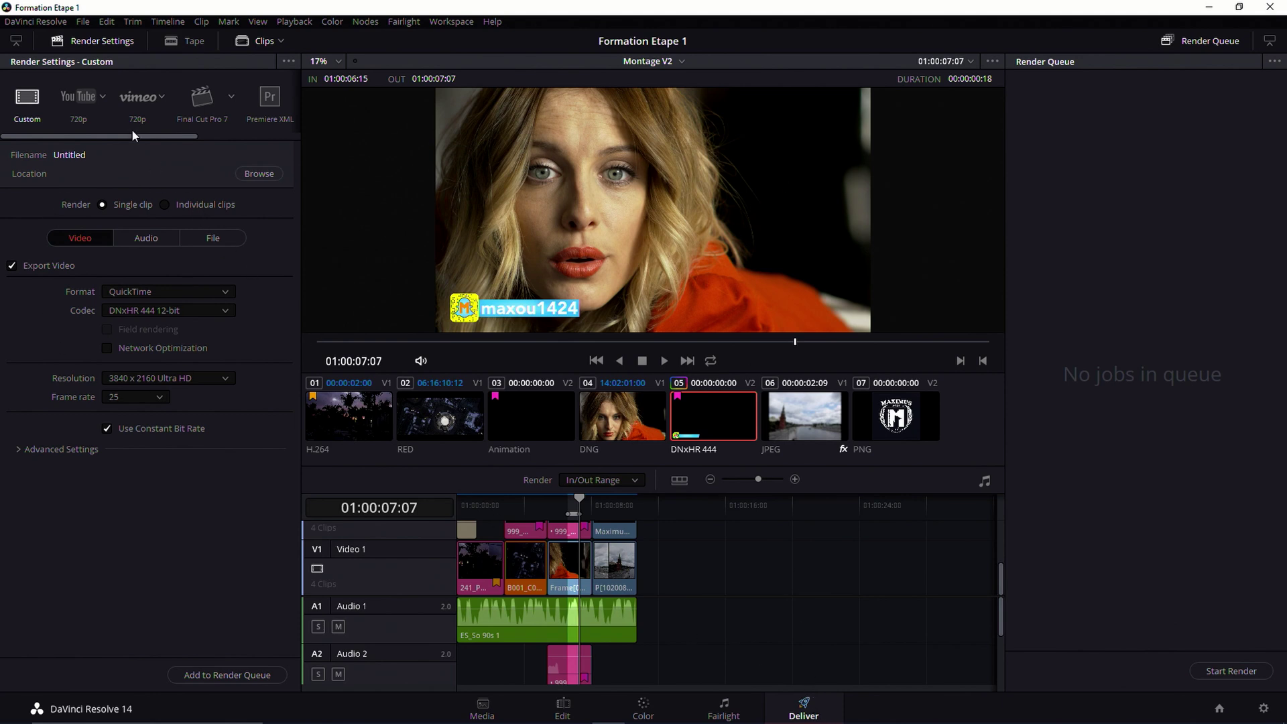
Compare the settings of the YouTube, Vimeo and Final Cut Pro 7 render presets with those of Custom
click(81, 98)
click(139, 98)
click(210, 99)
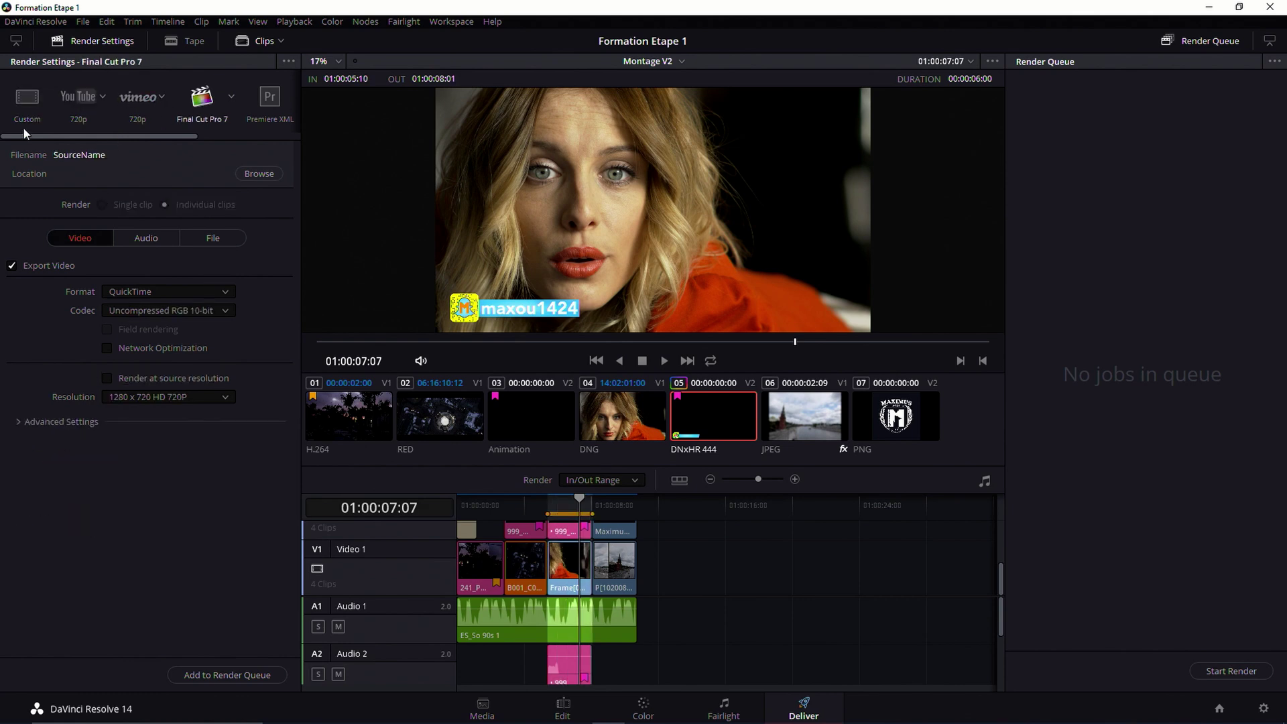
click(27, 102)
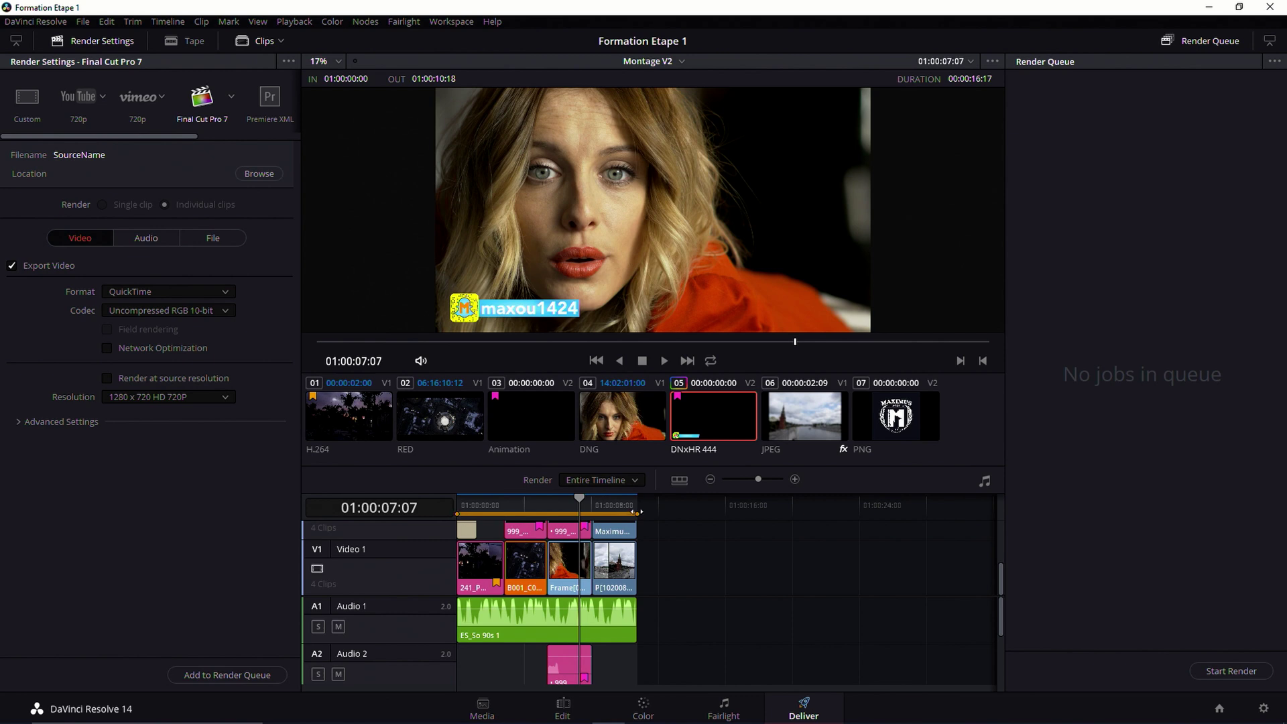
Limit the render to an In/Out range on the timeline from 01:00:02:21 to 01:00:08:01
drag(615, 498, 528, 492)
click(603, 479)
click(593, 512)
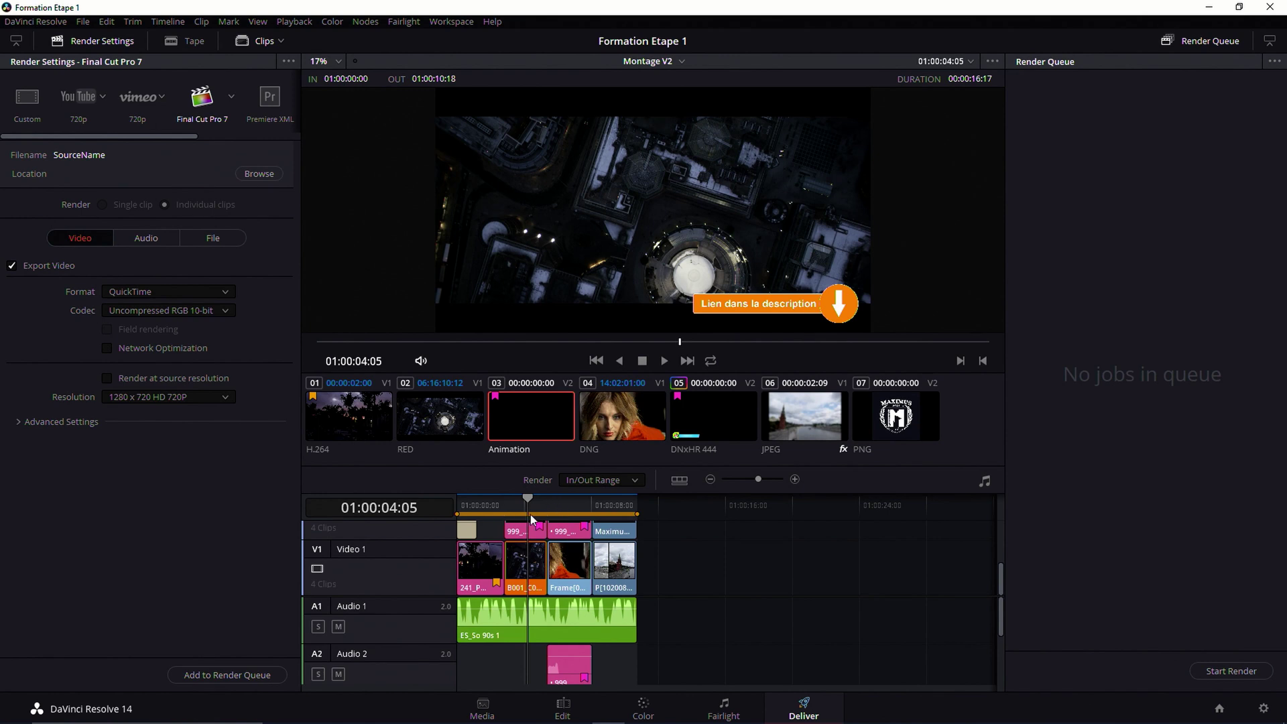
key(i)
drag(571, 496, 590, 505)
key(o)
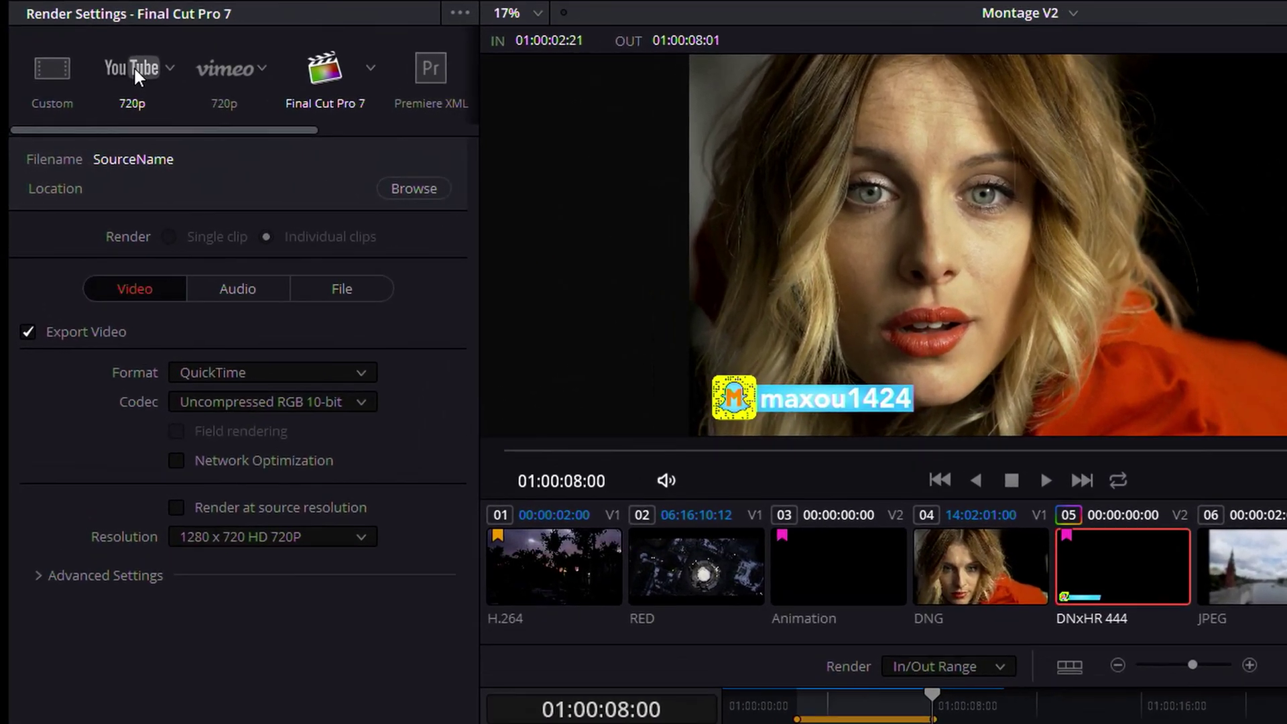
Browse the YouTube, Vimeo, Final Cut Pro 7, Premiere XML, AVID AAF, Protools and Audio Only render presets, and finish on Custom
click(126, 75)
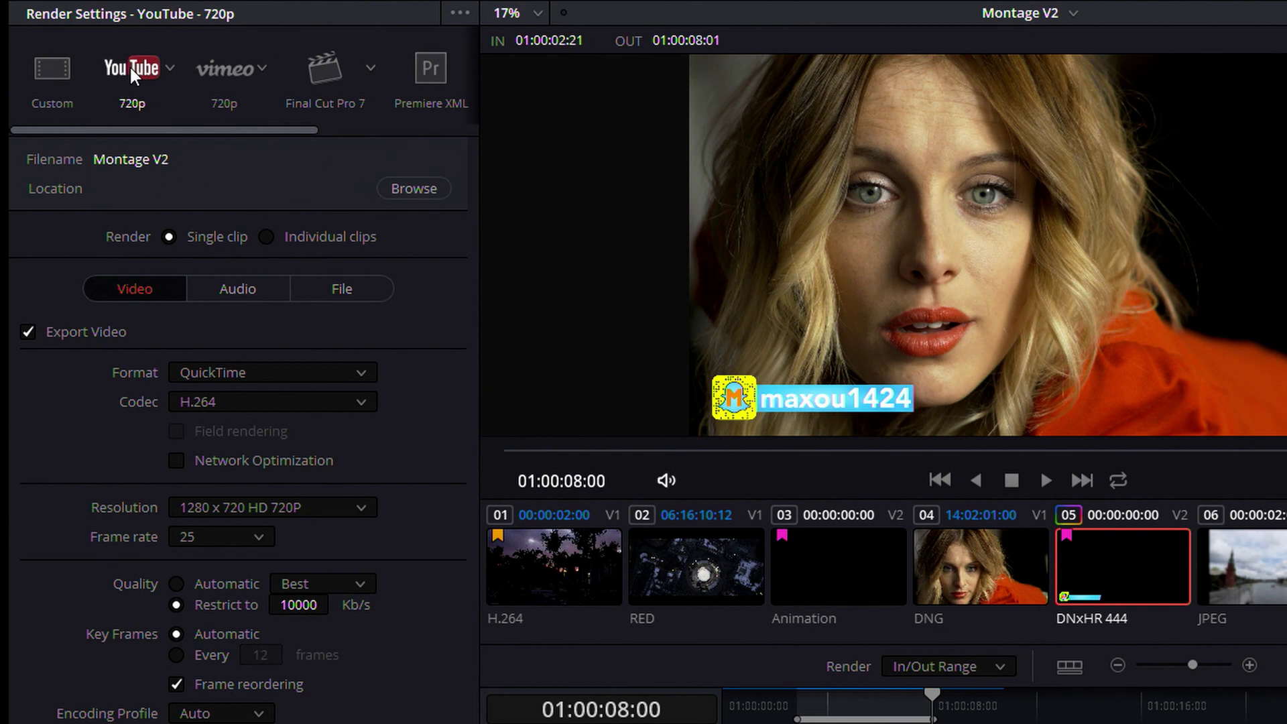
click(231, 71)
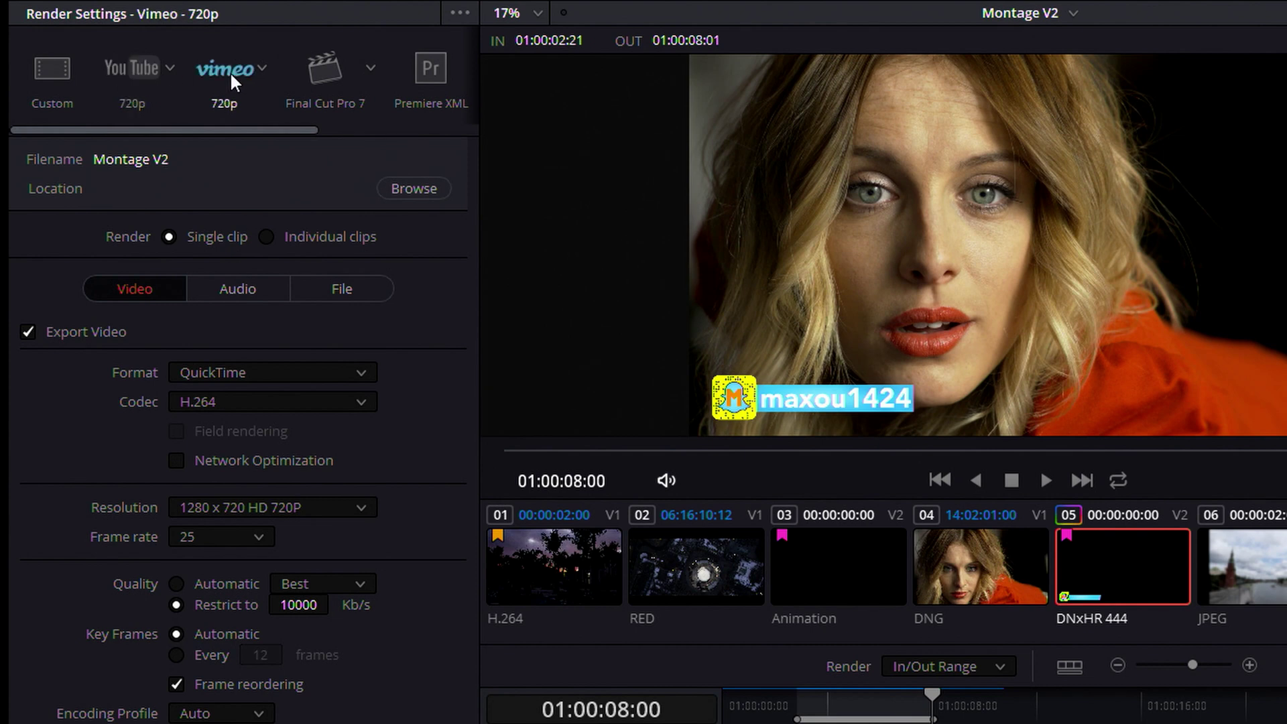
click(324, 67)
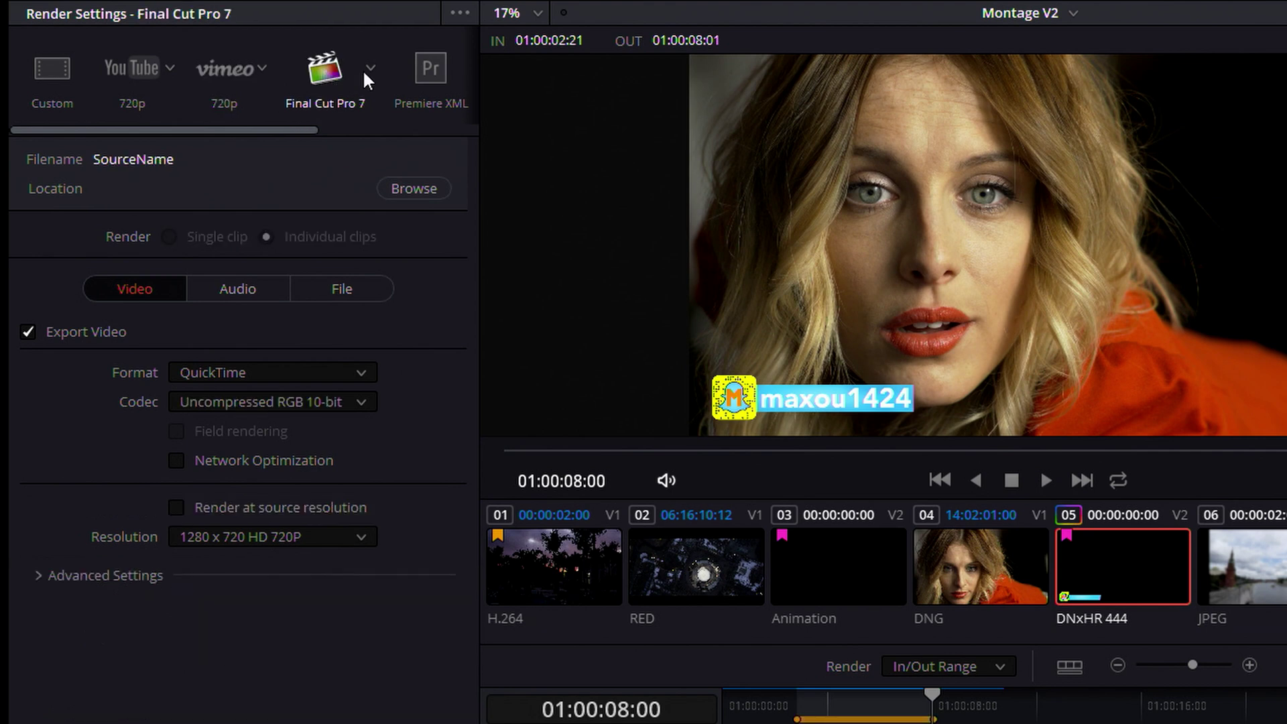
click(424, 71)
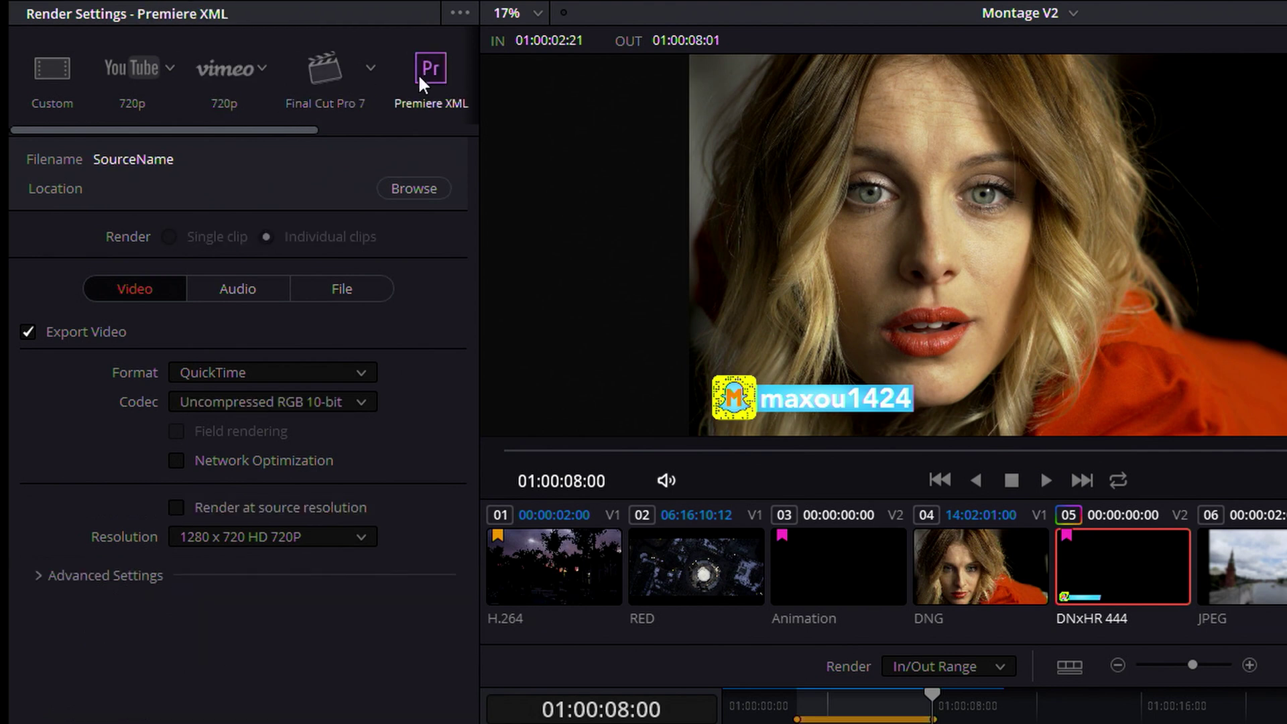
scroll(288, 131, right, 5)
click(273, 70)
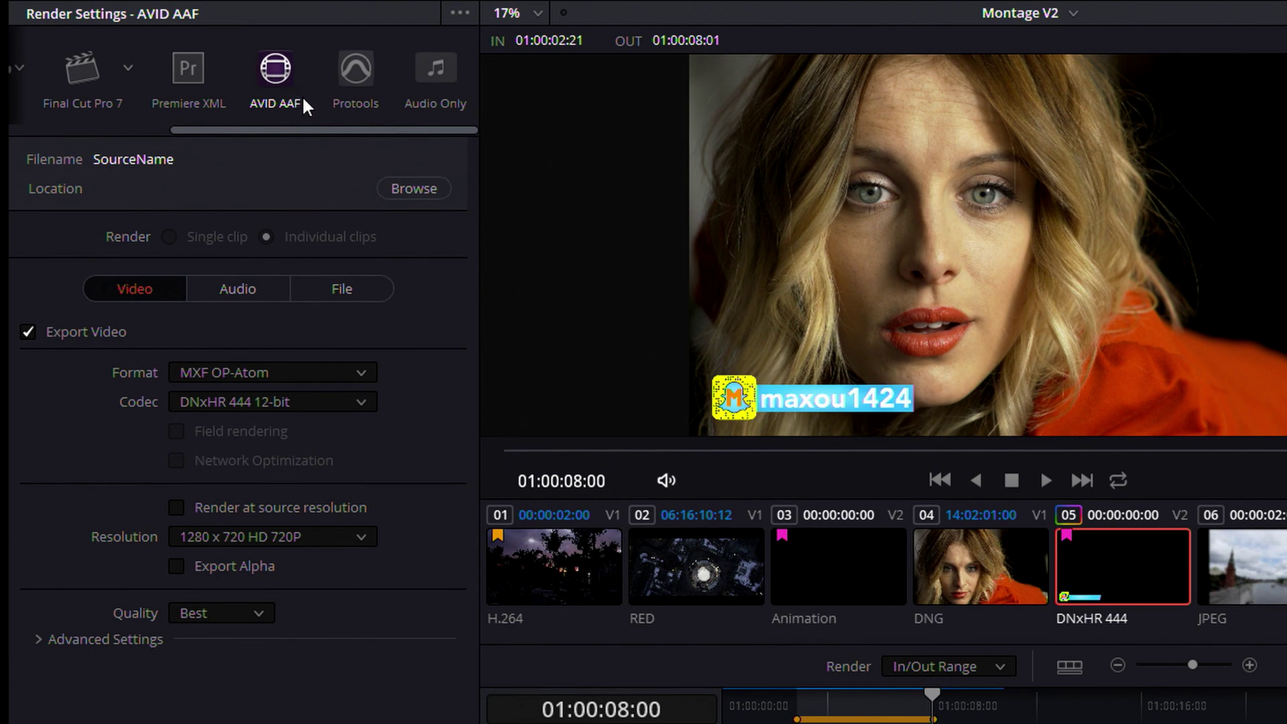
click(355, 66)
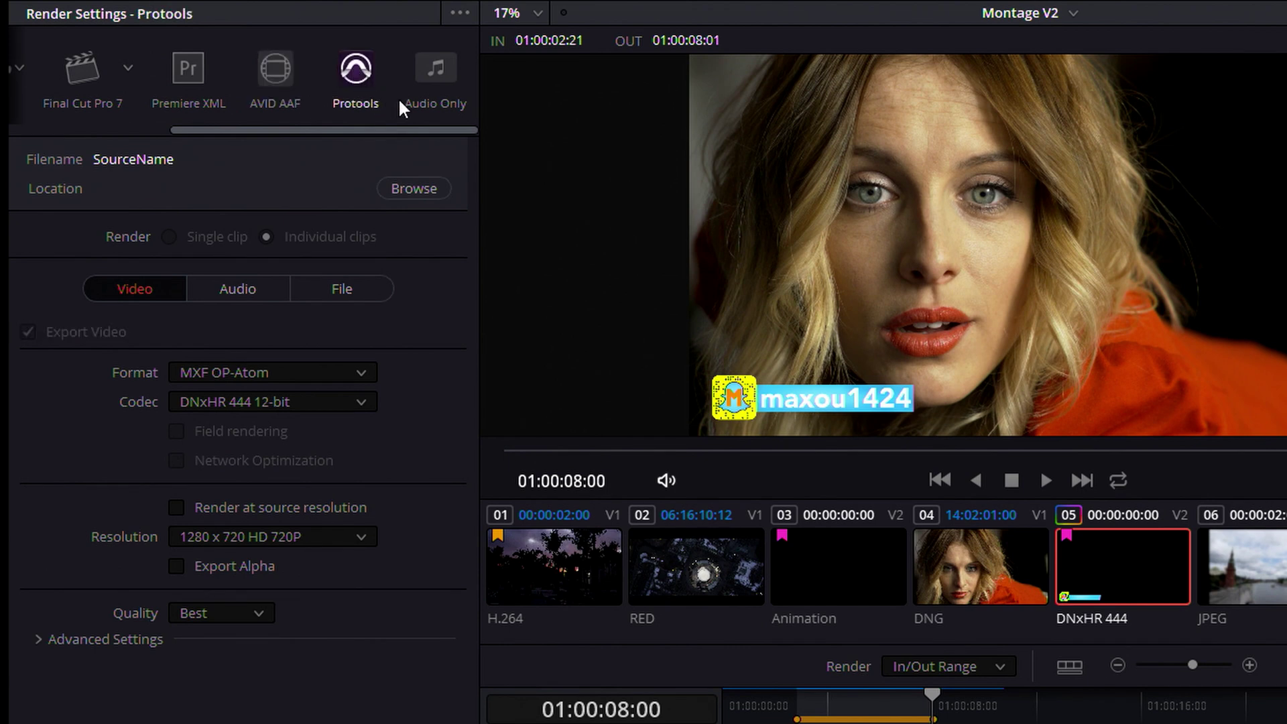
click(439, 67)
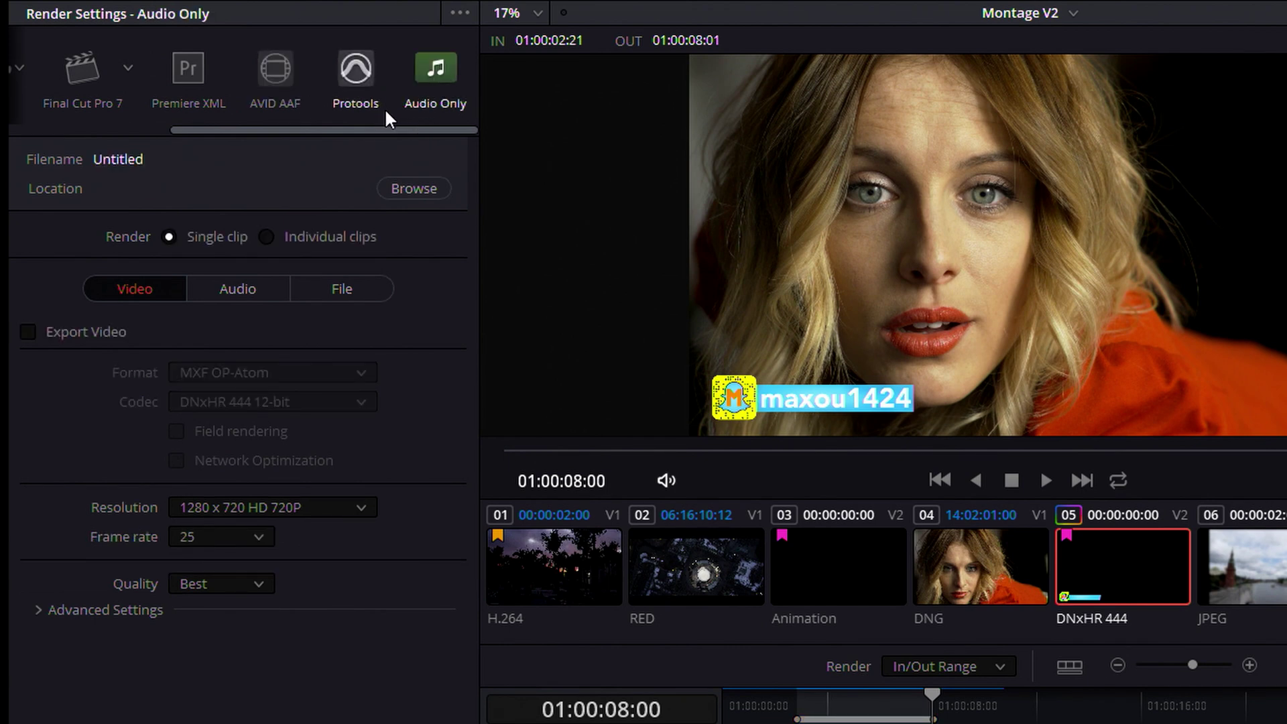
scroll(403, 127, left, 5)
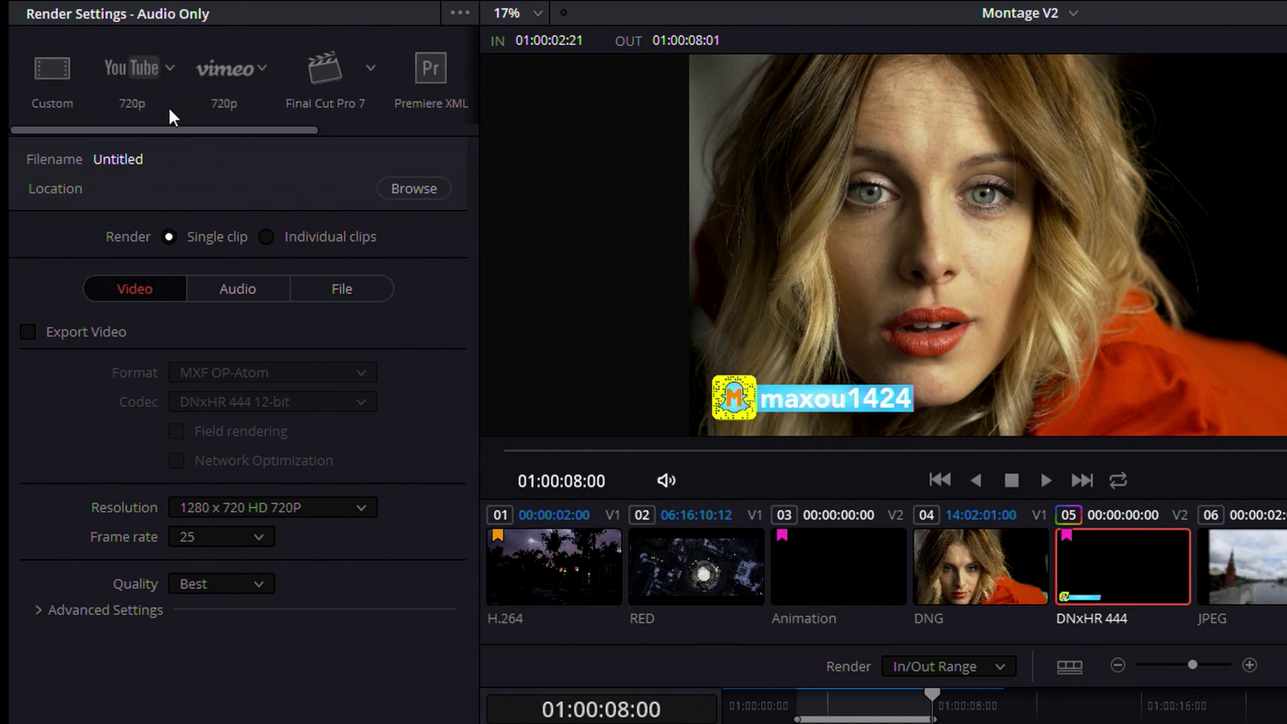
click(53, 62)
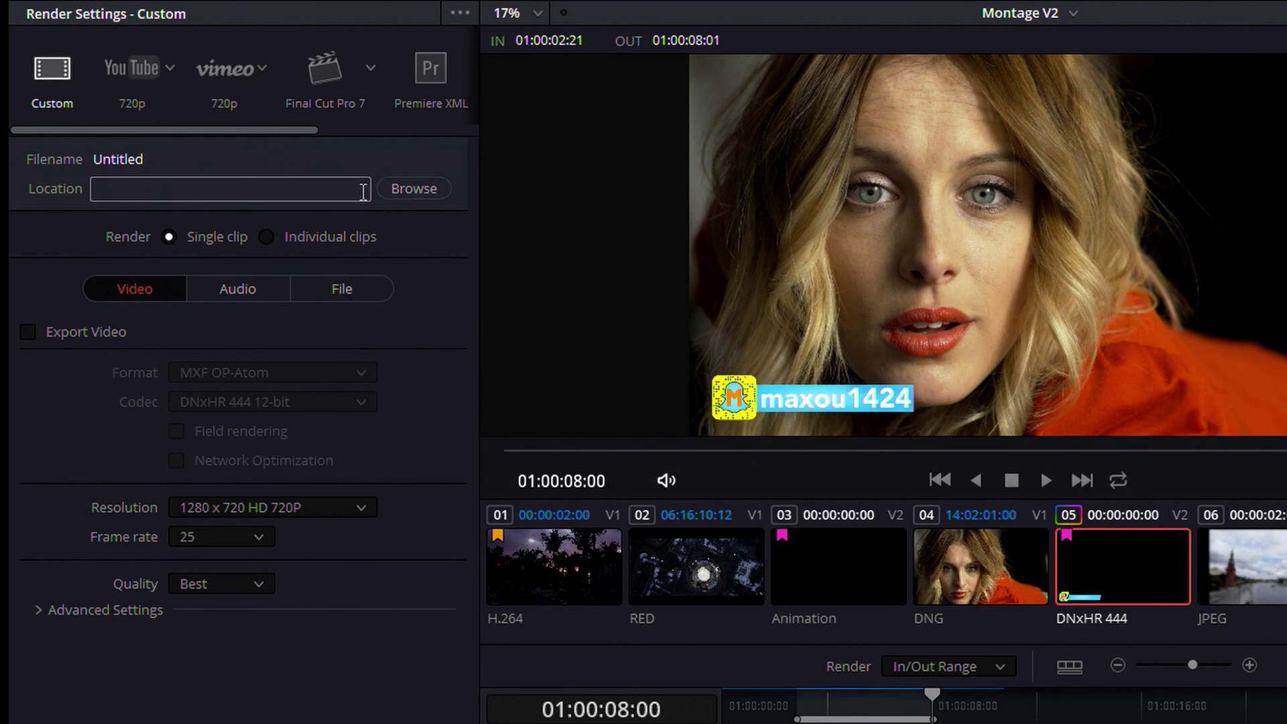
Create a folder named testformation on the G:\ drive and set it as the render location
click(414, 188)
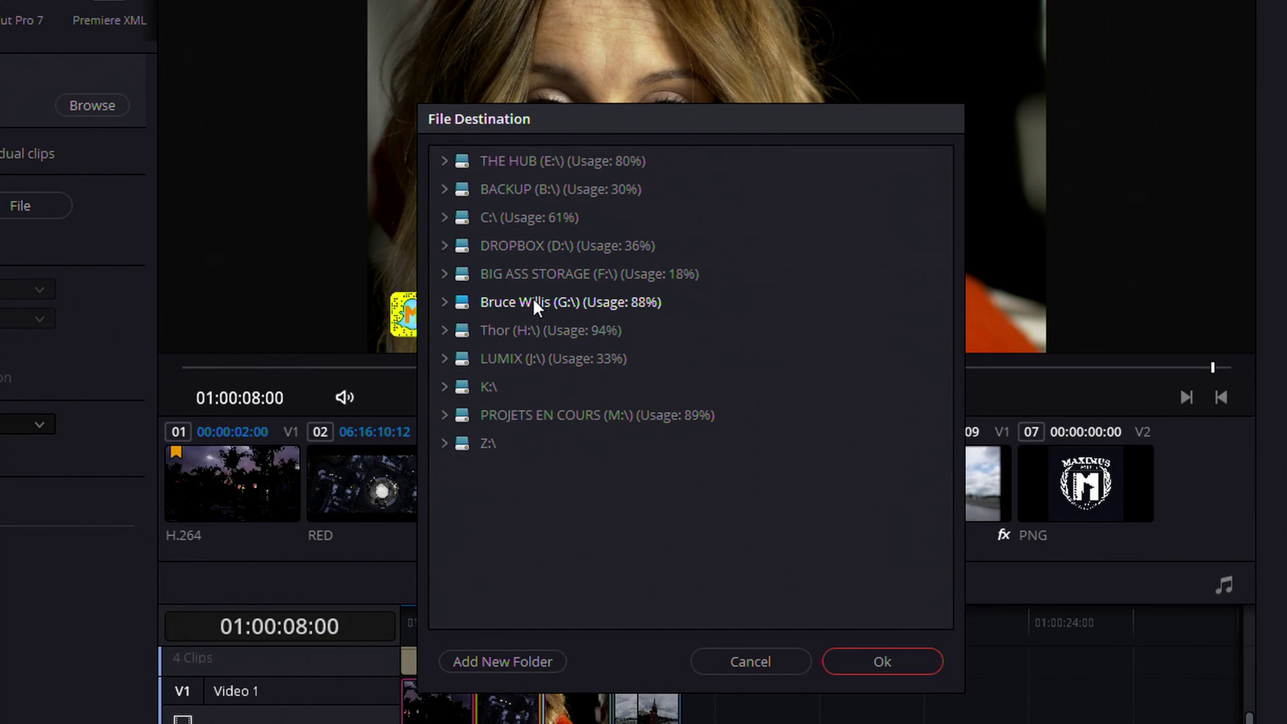
click(533, 299)
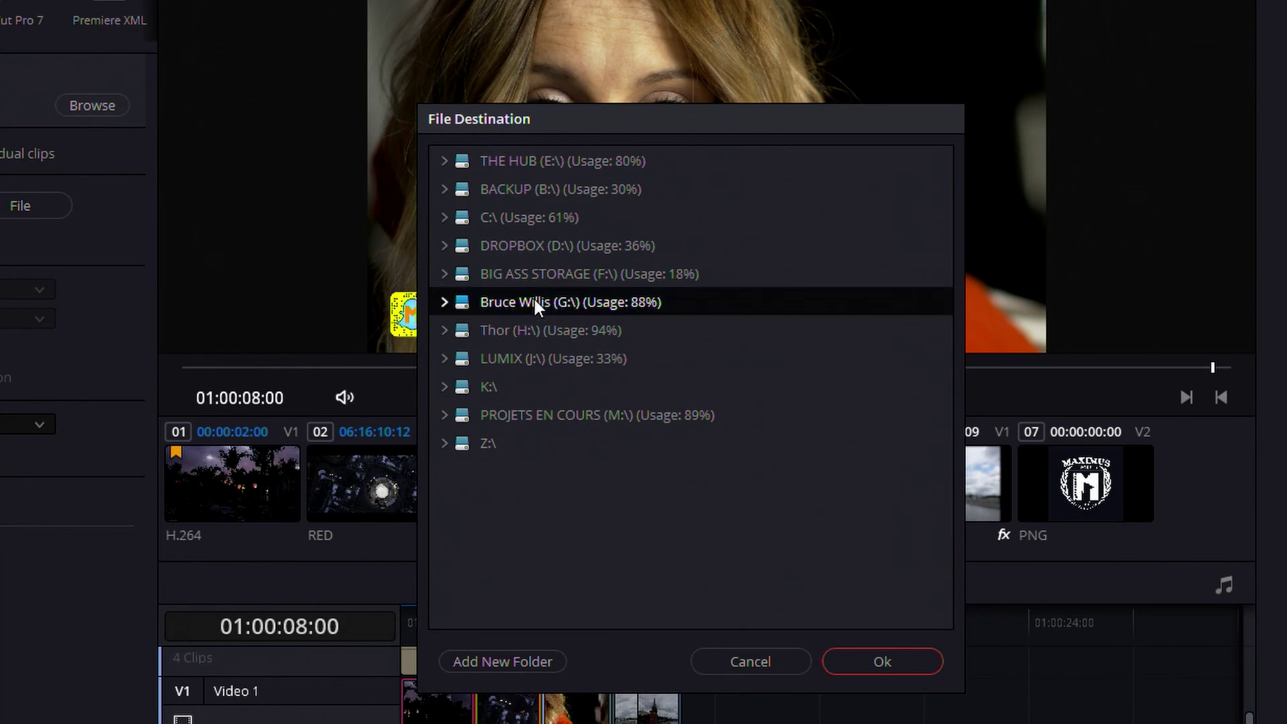
click(530, 660)
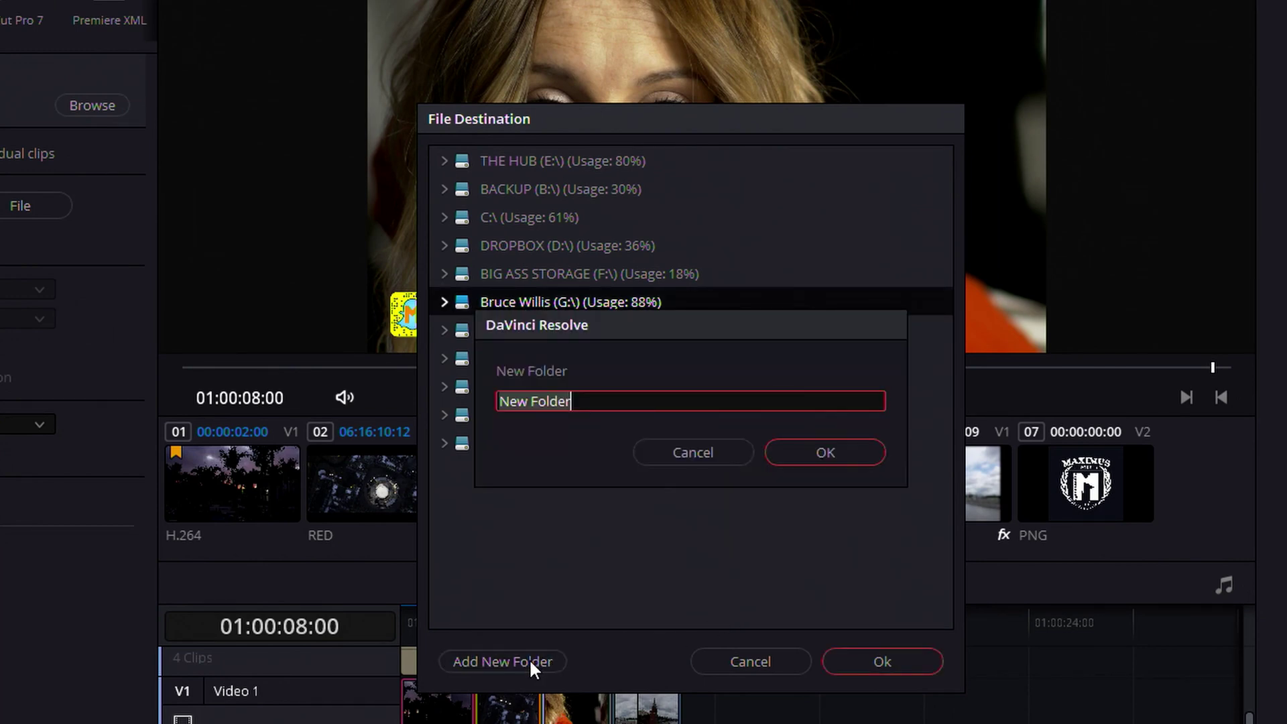
text(testf)
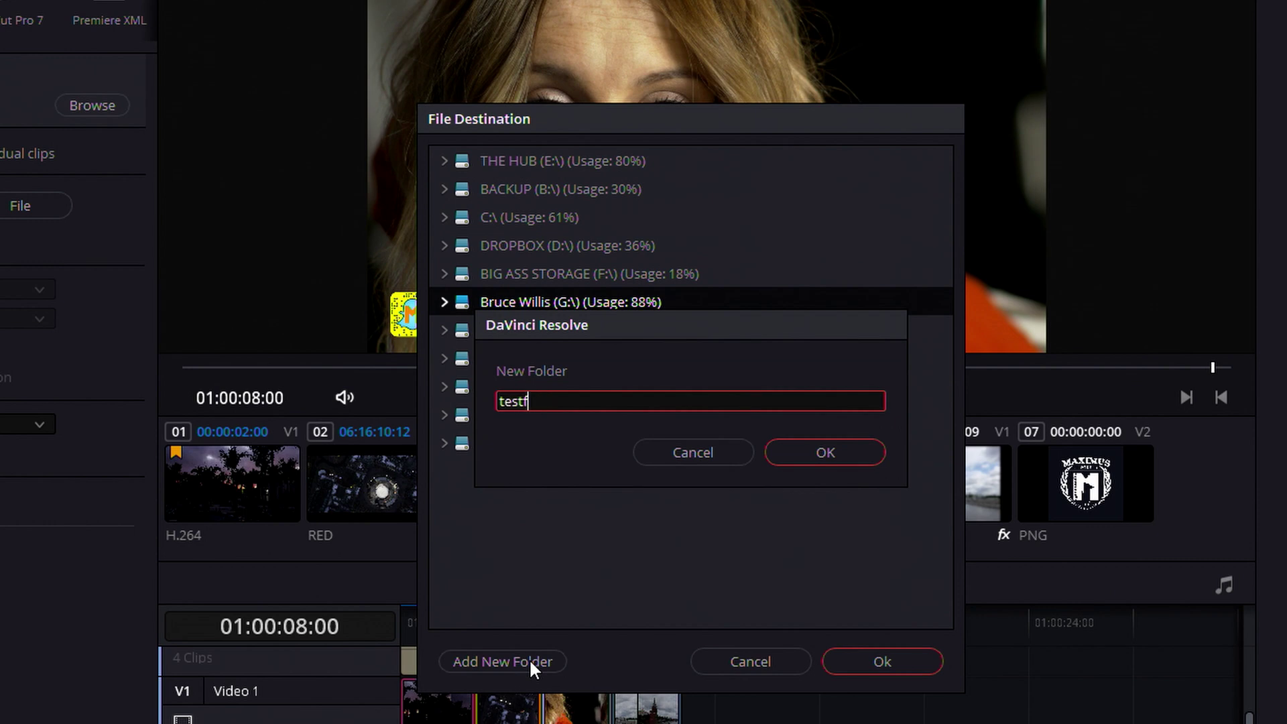
text(ormation)
key(Return)
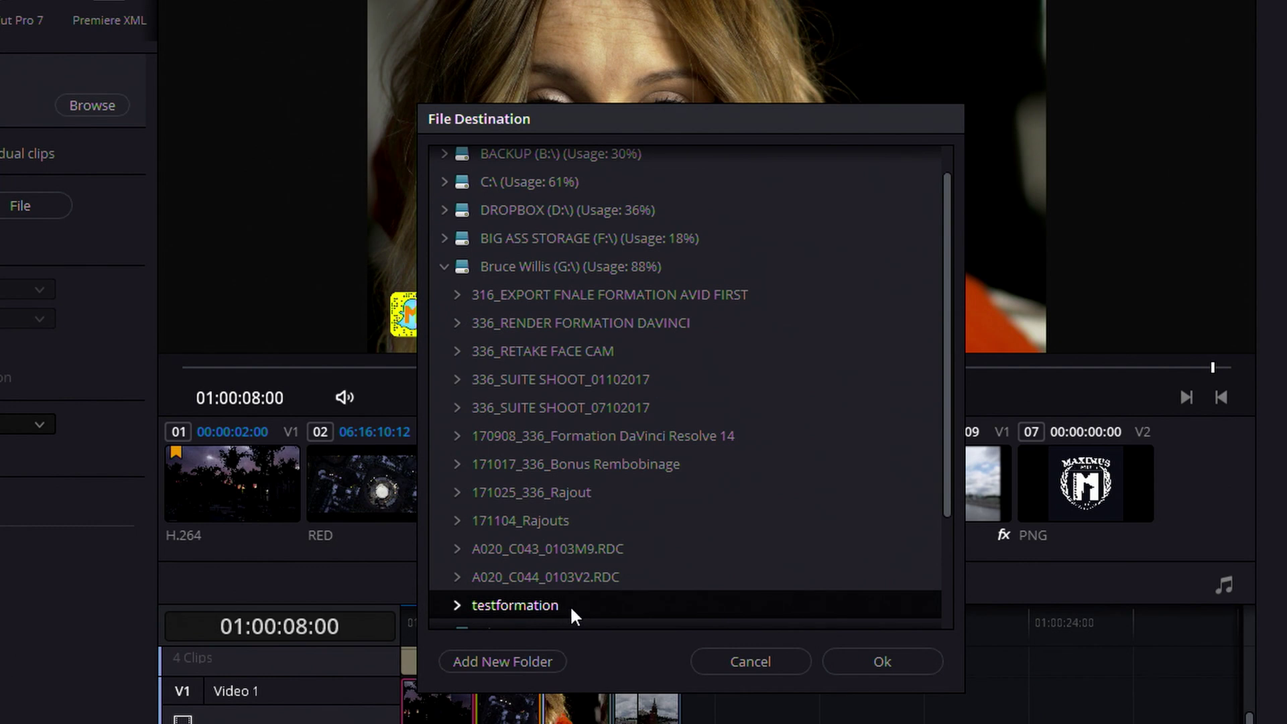
click(928, 662)
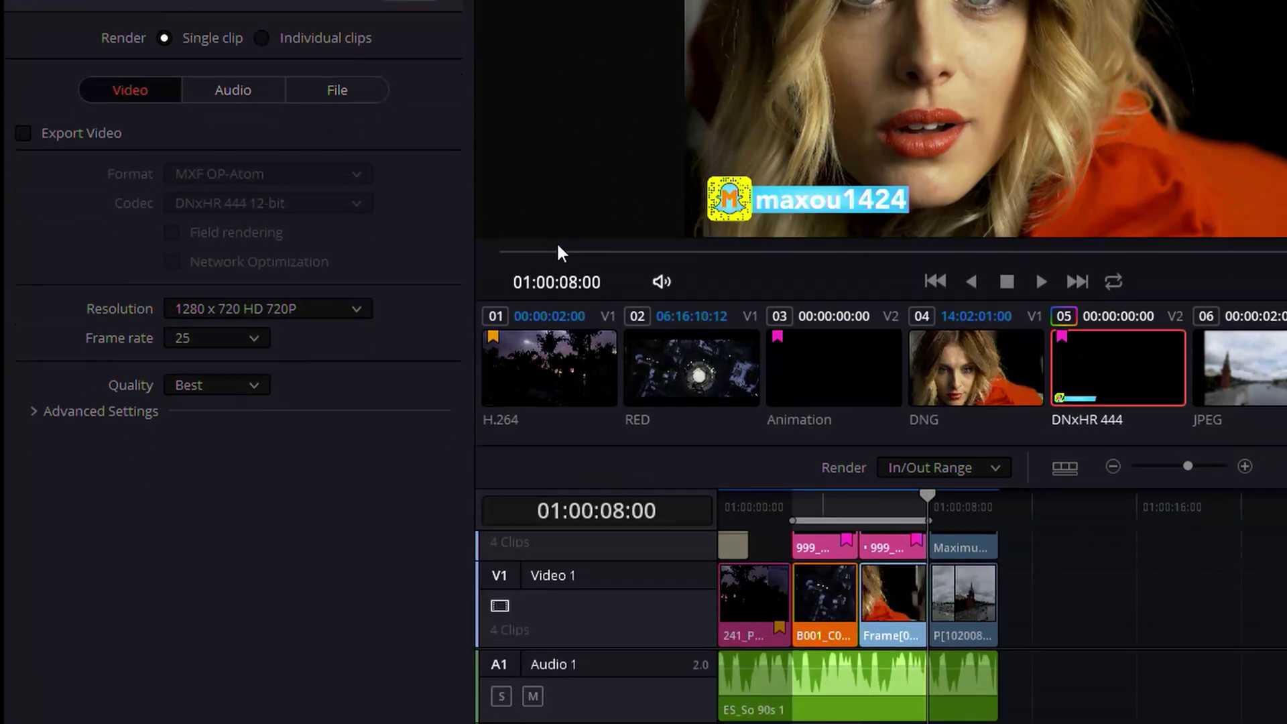
Try rendering the timeline as Individual clips and return the render mode to Single clip
click(752, 611)
click(978, 597)
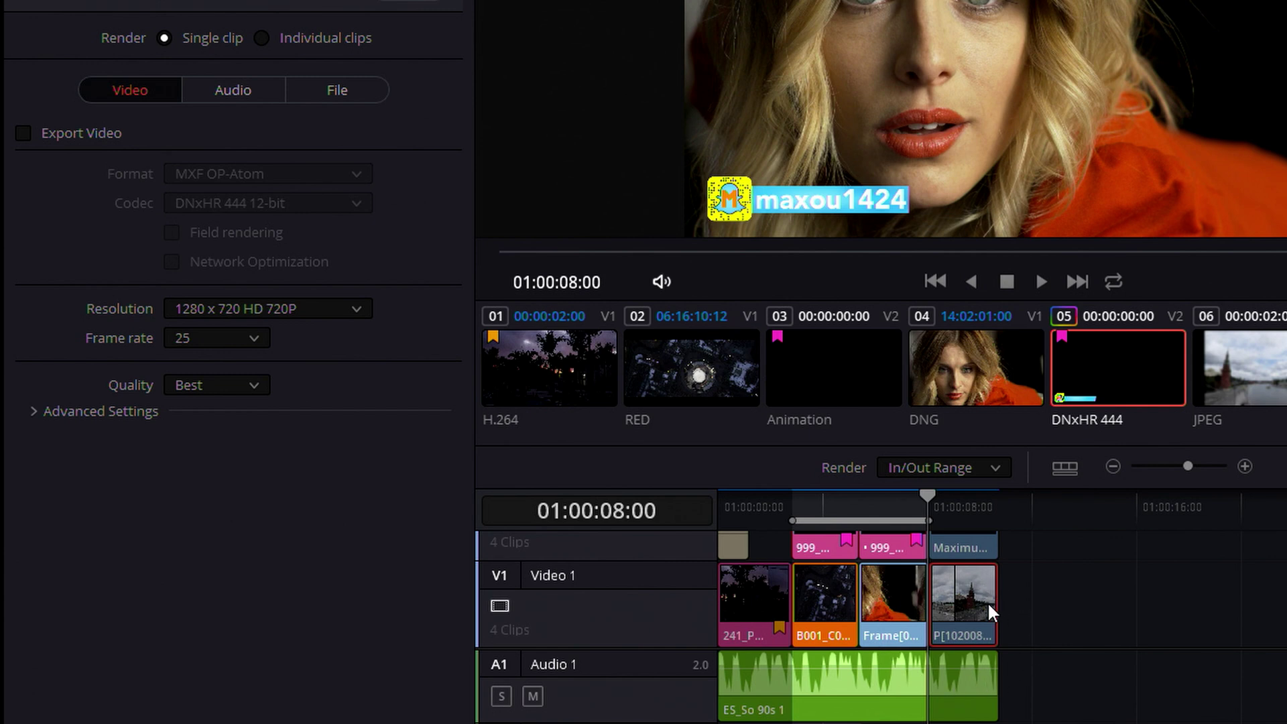
click(262, 39)
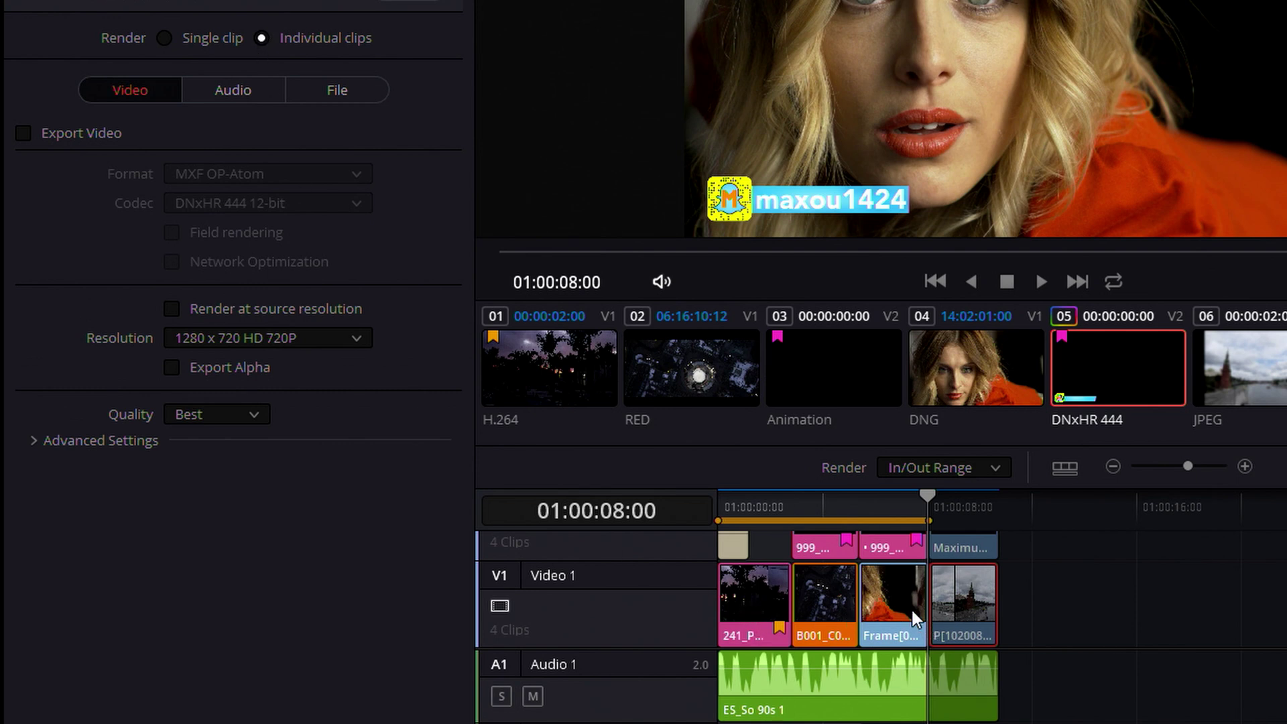
click(165, 38)
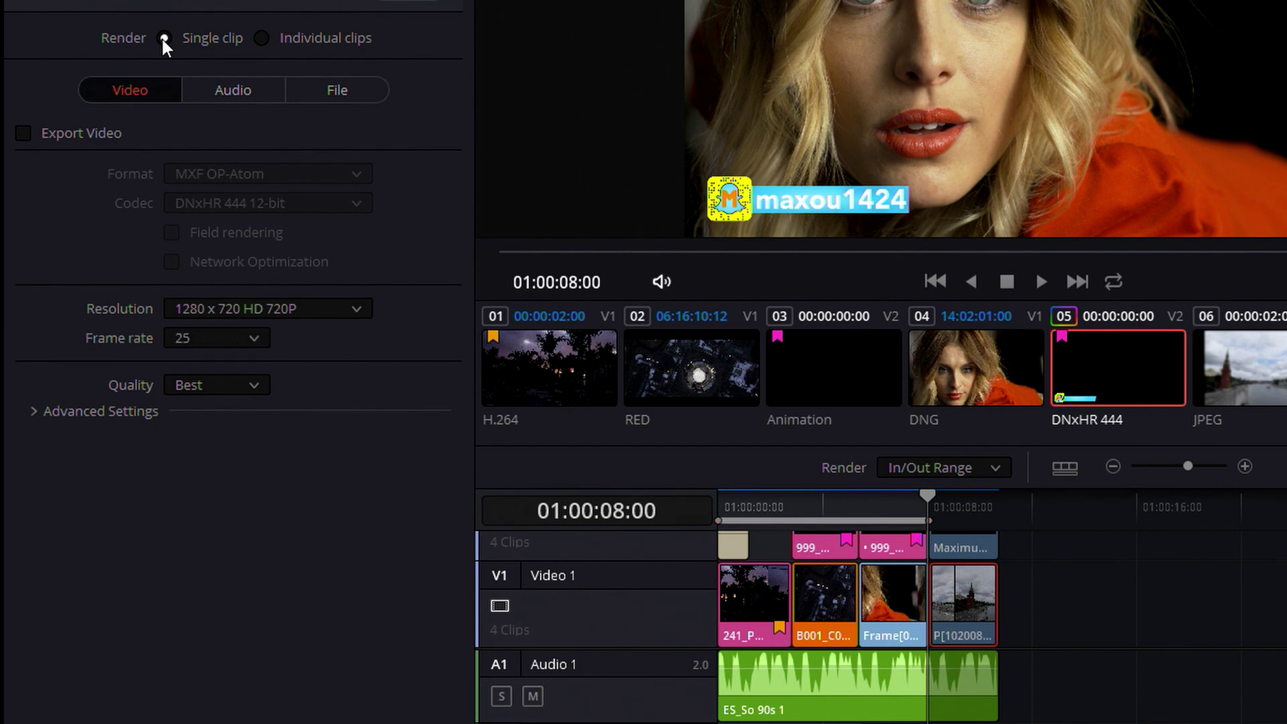
Set the render range to Entire Timeline and view the audio export settings
click(916, 472)
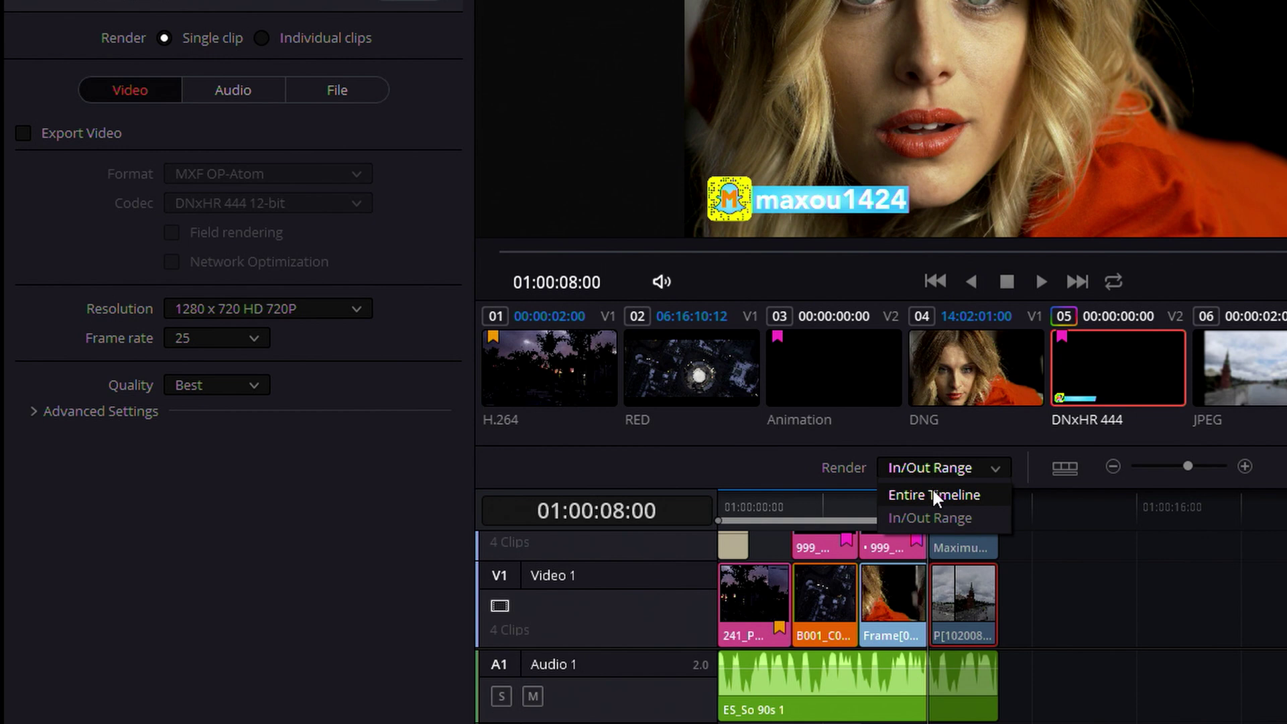
click(933, 489)
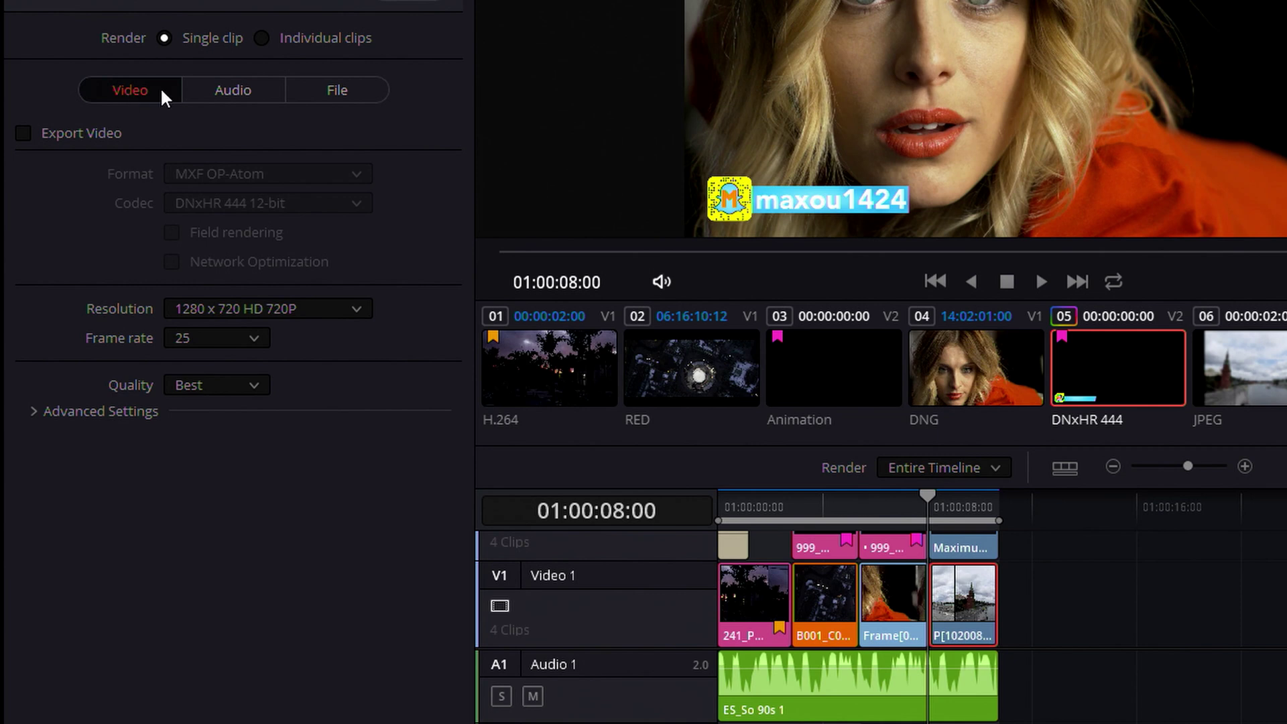
click(231, 92)
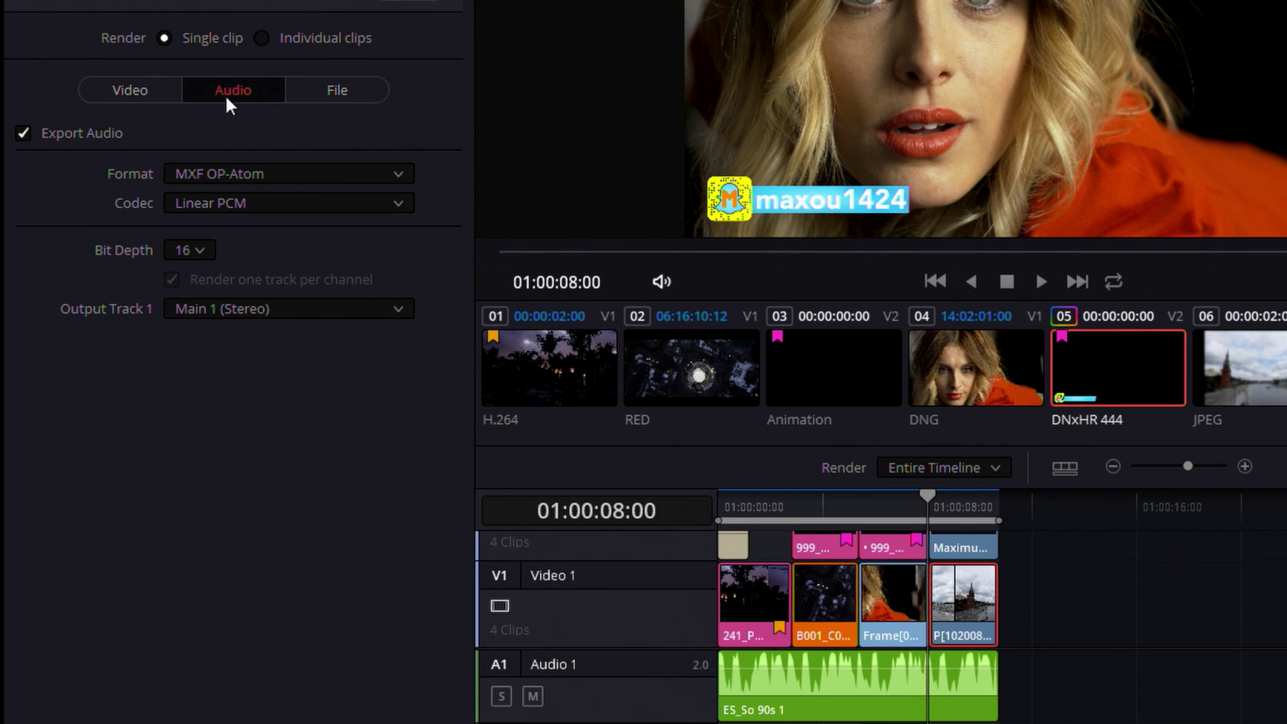
Give the render file the custom name TestExport and the file suffix _H264
click(316, 101)
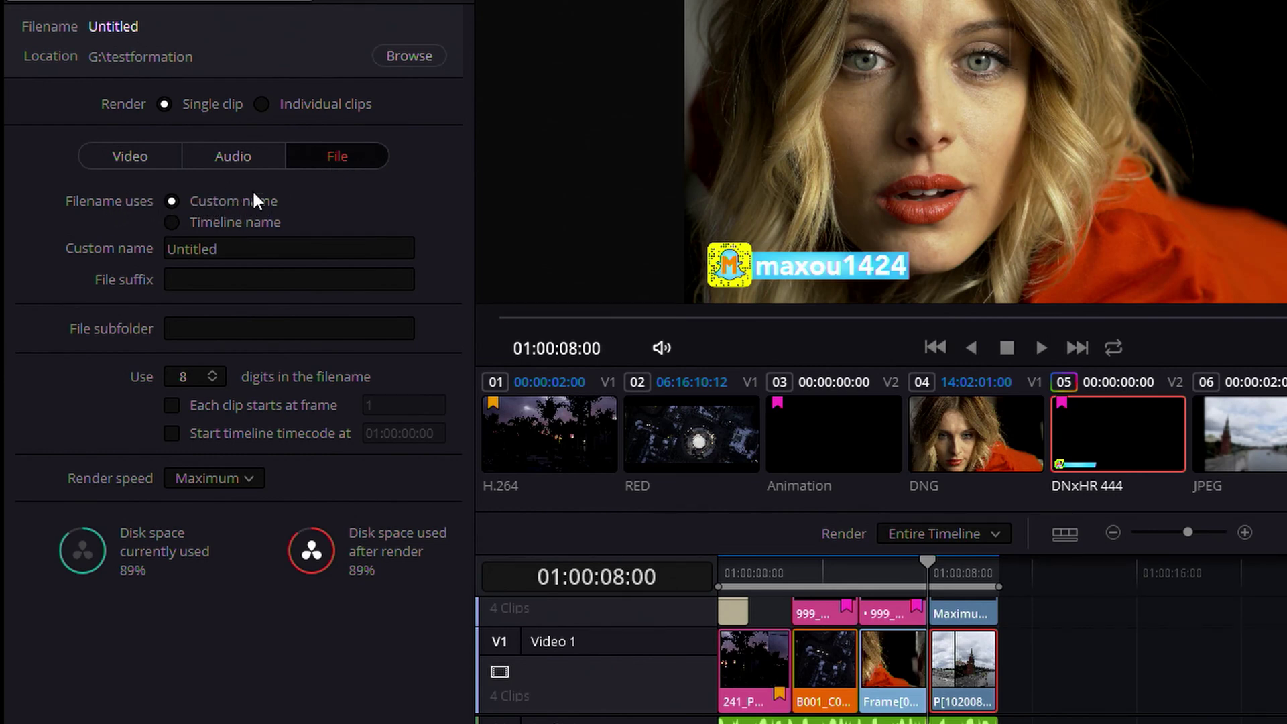
drag(247, 247, 117, 251)
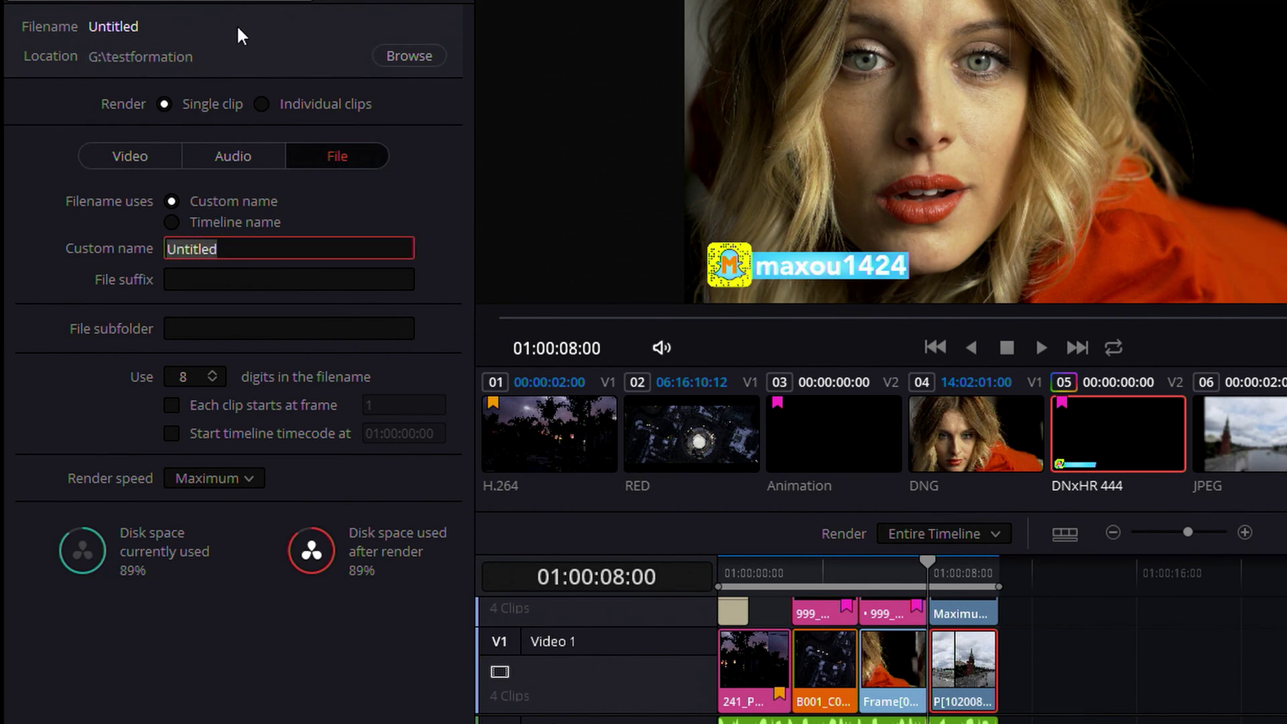
text(TestExport)
key(Return)
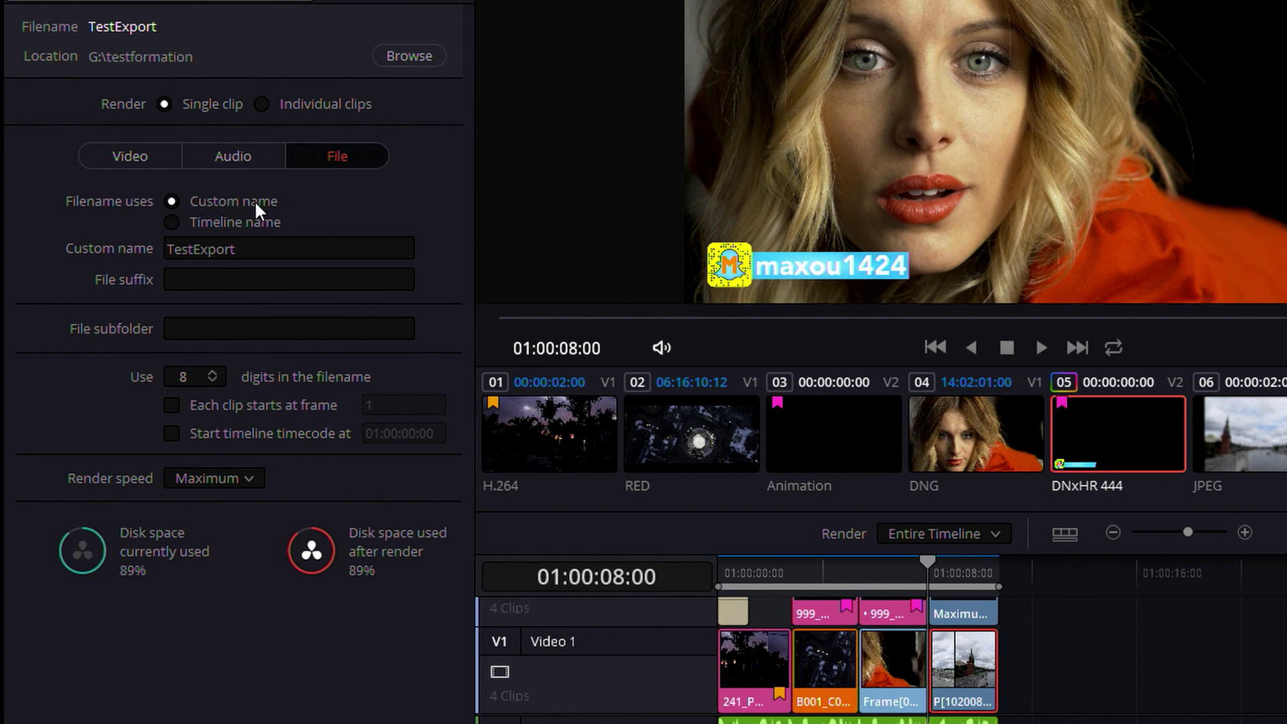
click(198, 277)
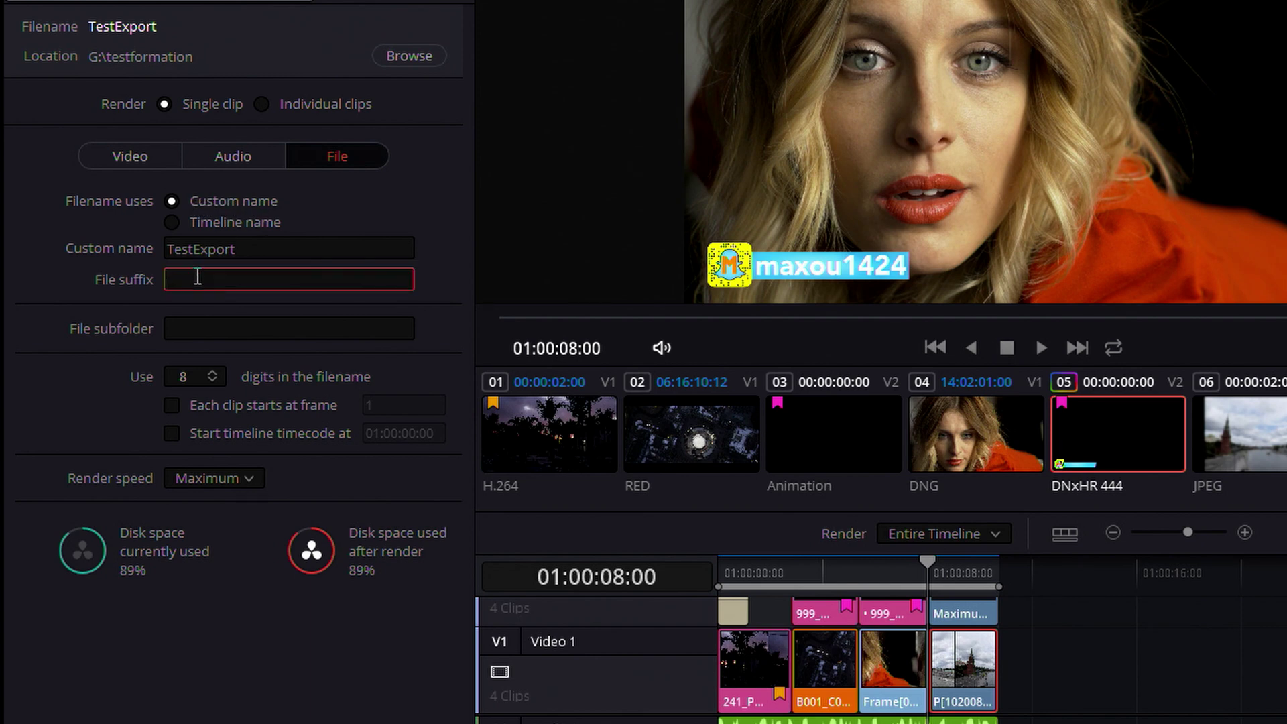
text(_H264)
key(Return)
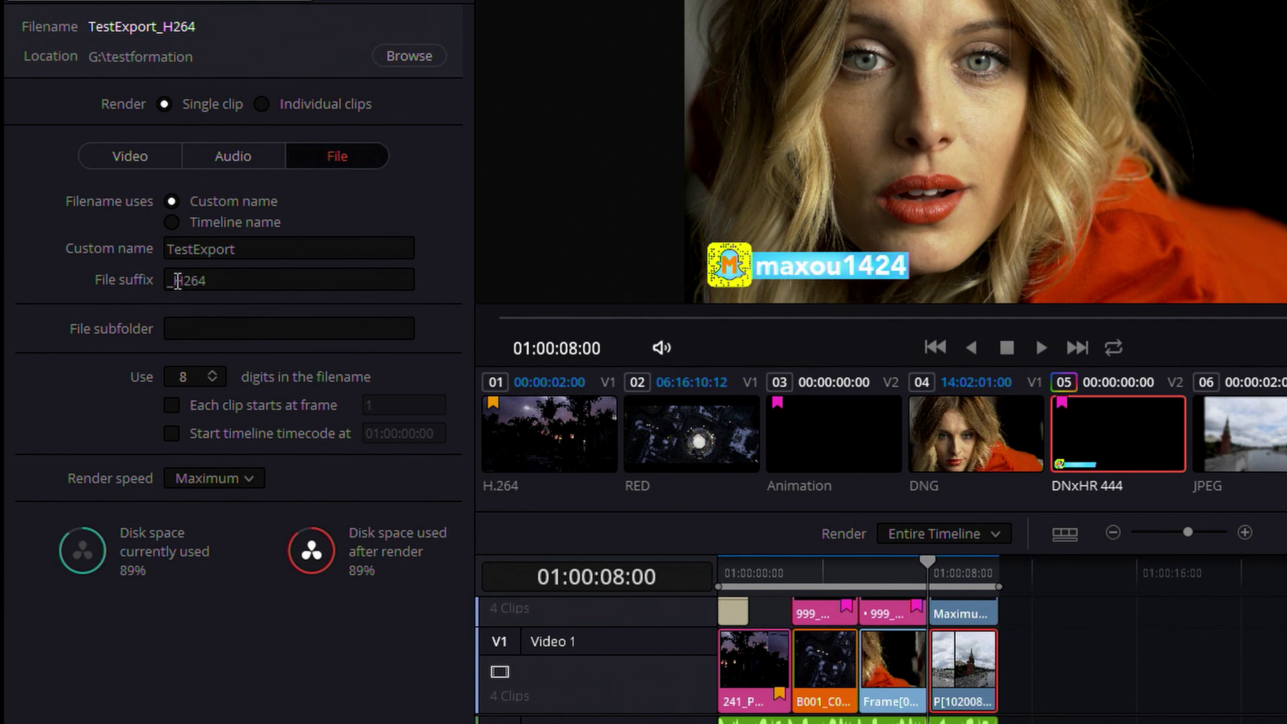
Make the render filename use the timeline name and set the file subfolder to Test Subfolder
click(172, 221)
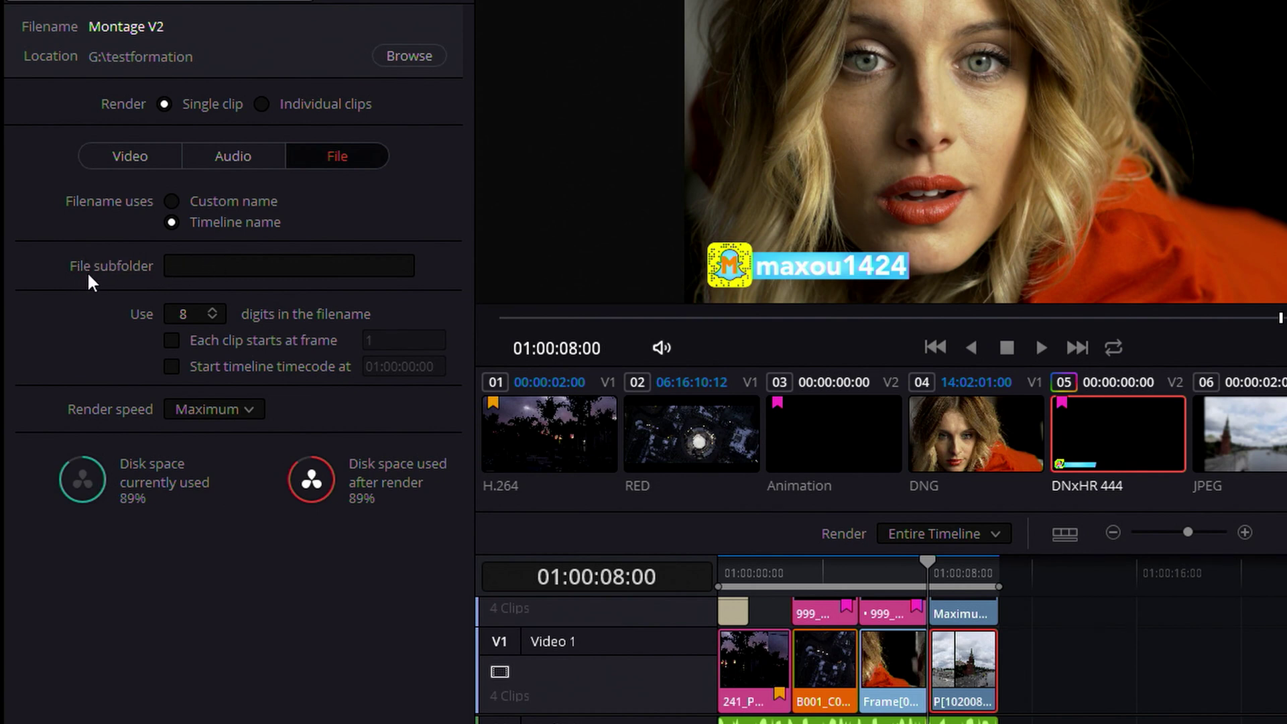
click(187, 263)
text(Test sub)
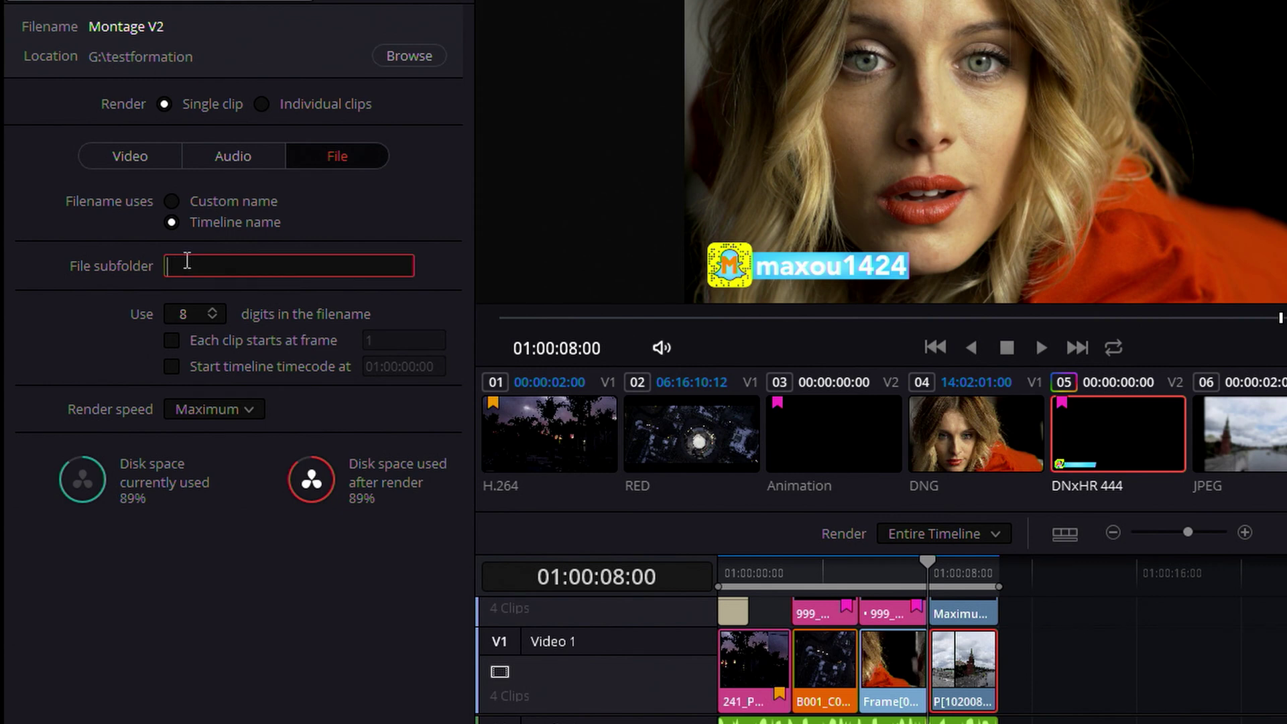
text(folder)
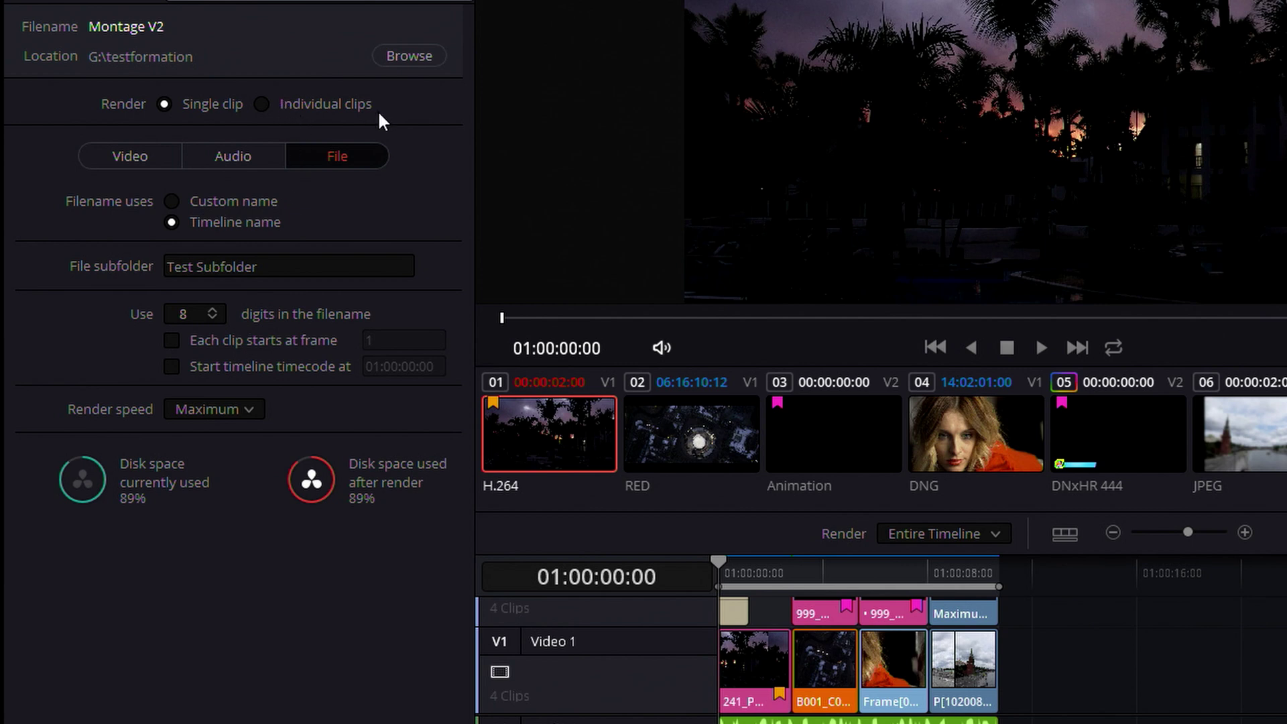
Enable a custom starting timecode for the rendered timeline and set it to 05:00:00:00
click(172, 367)
click(385, 366)
text(5:00:00:00)
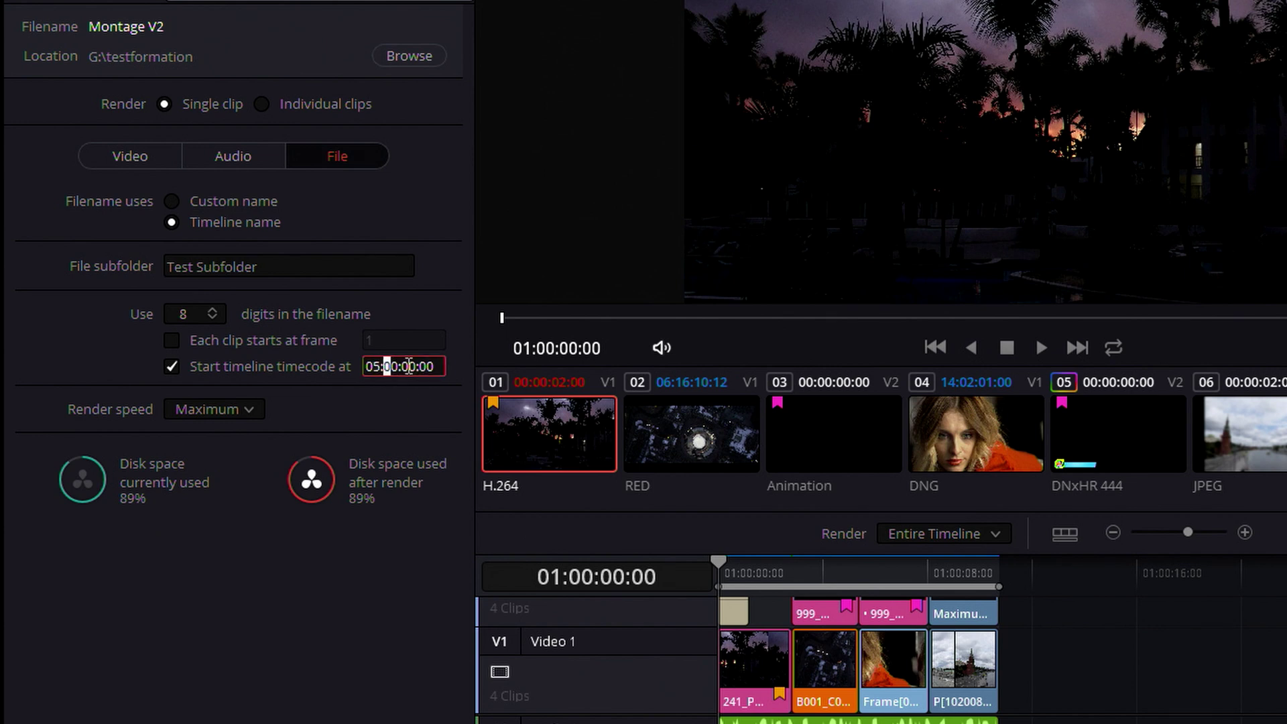
key(Return)
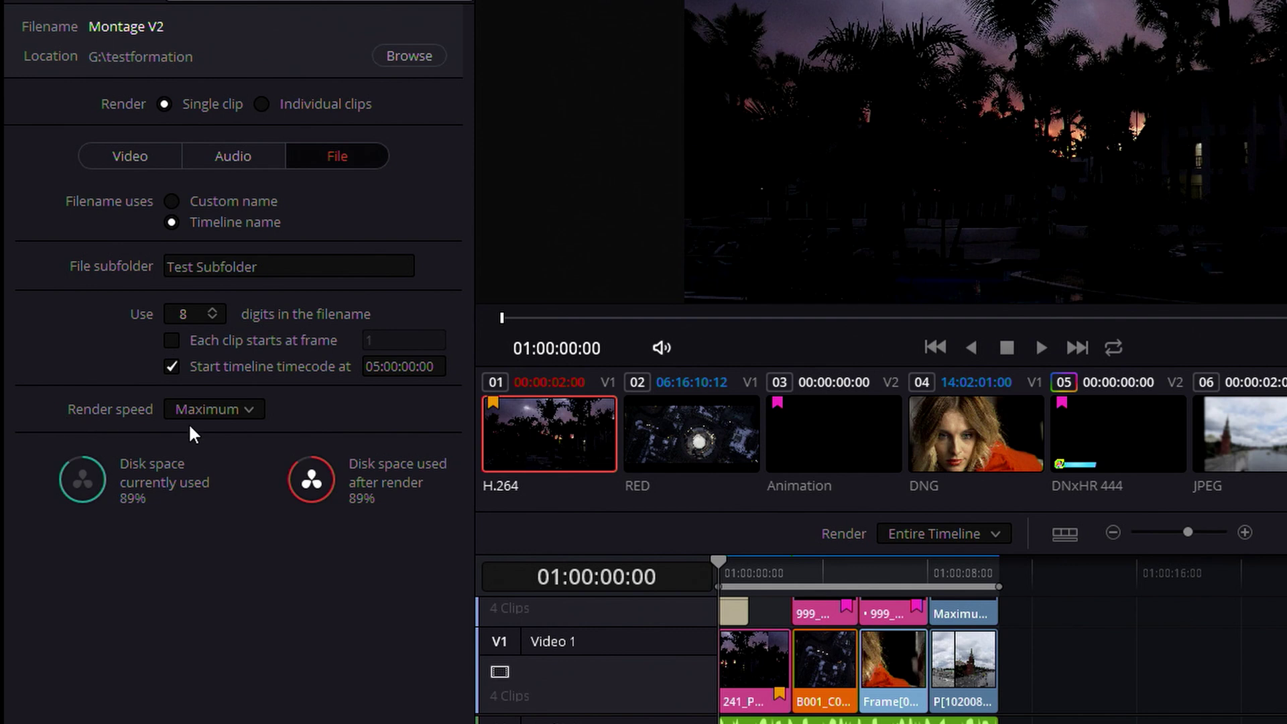
Set the render speed to Maximum
click(235, 407)
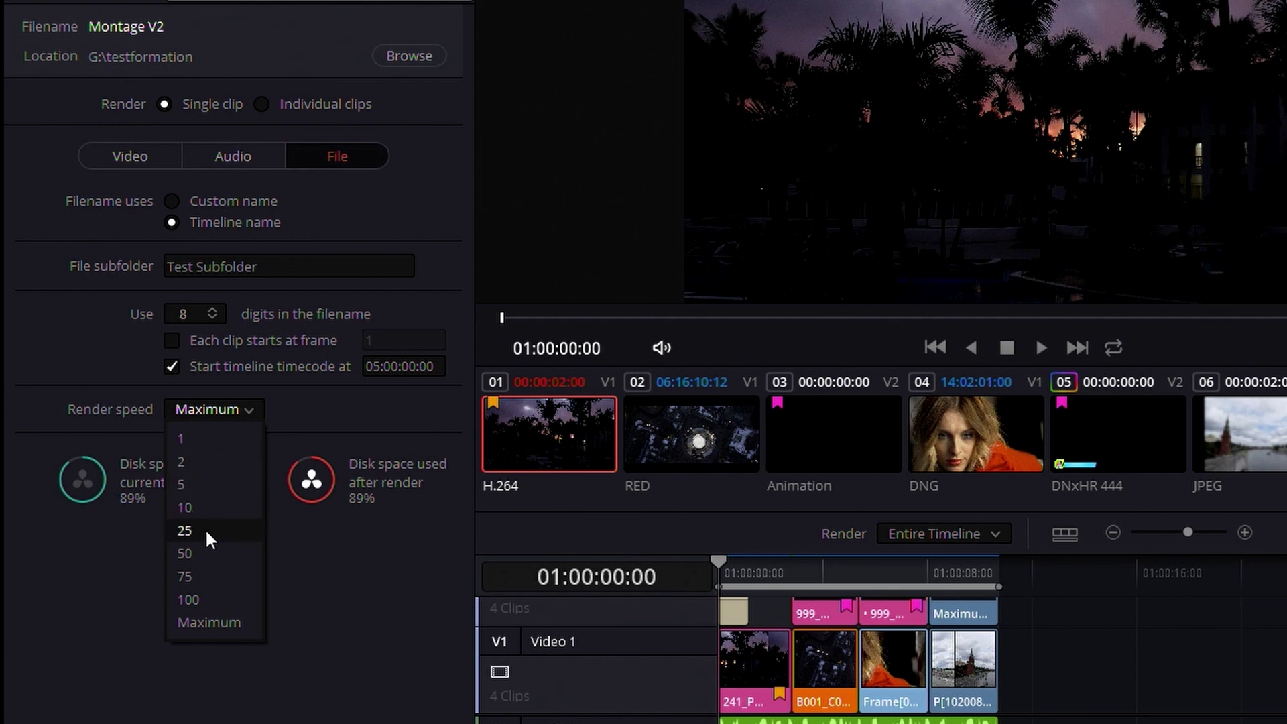
click(207, 619)
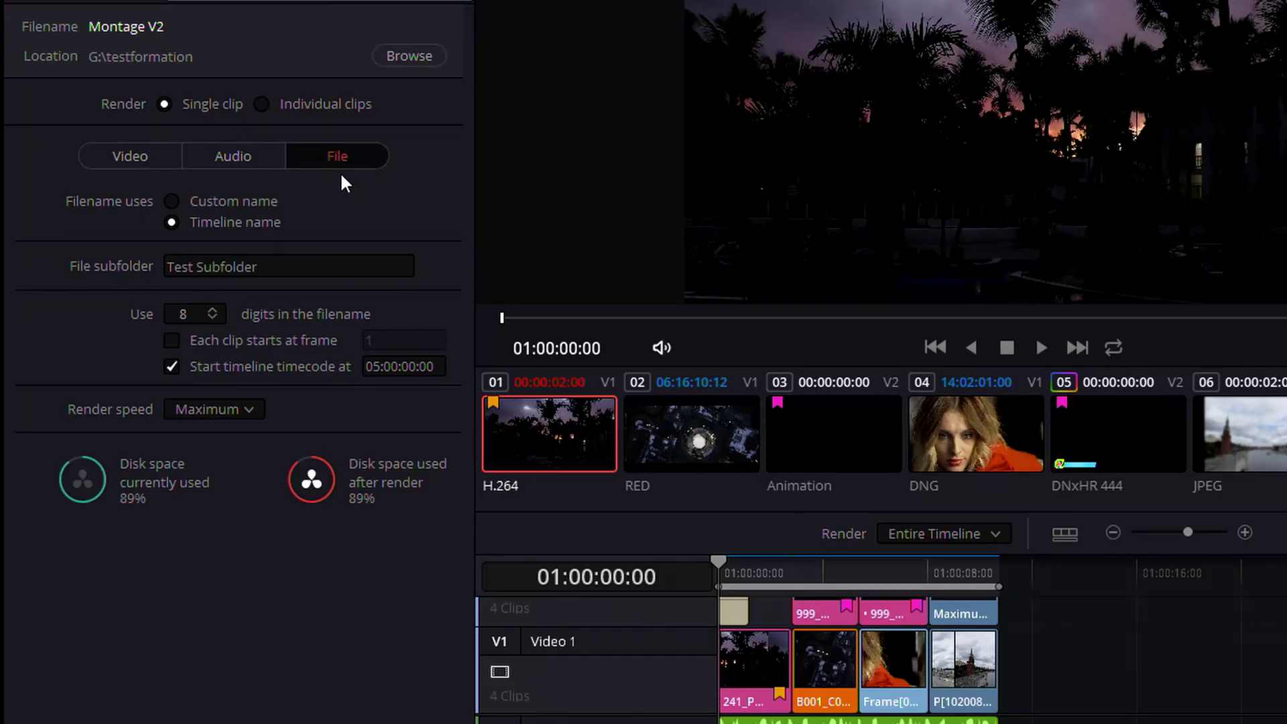
Keep audio export enabled for the render and set its audio codec to Linear PCM
click(247, 154)
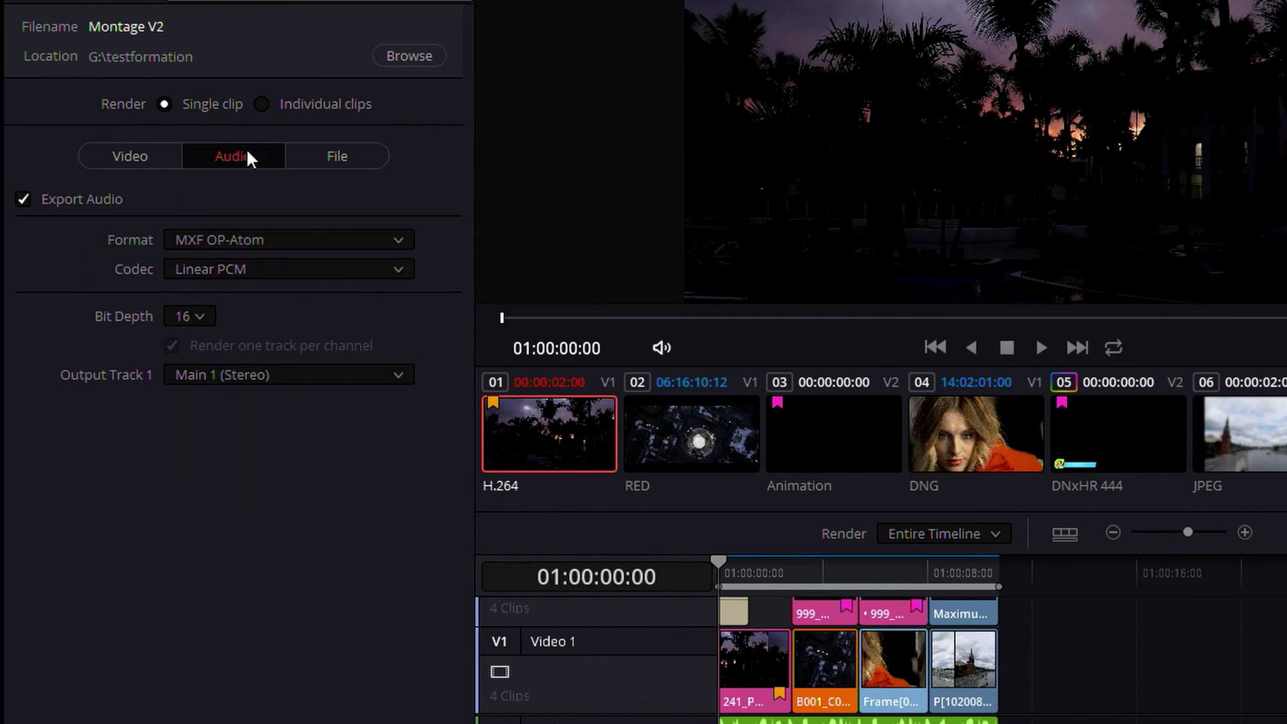
click(22, 199)
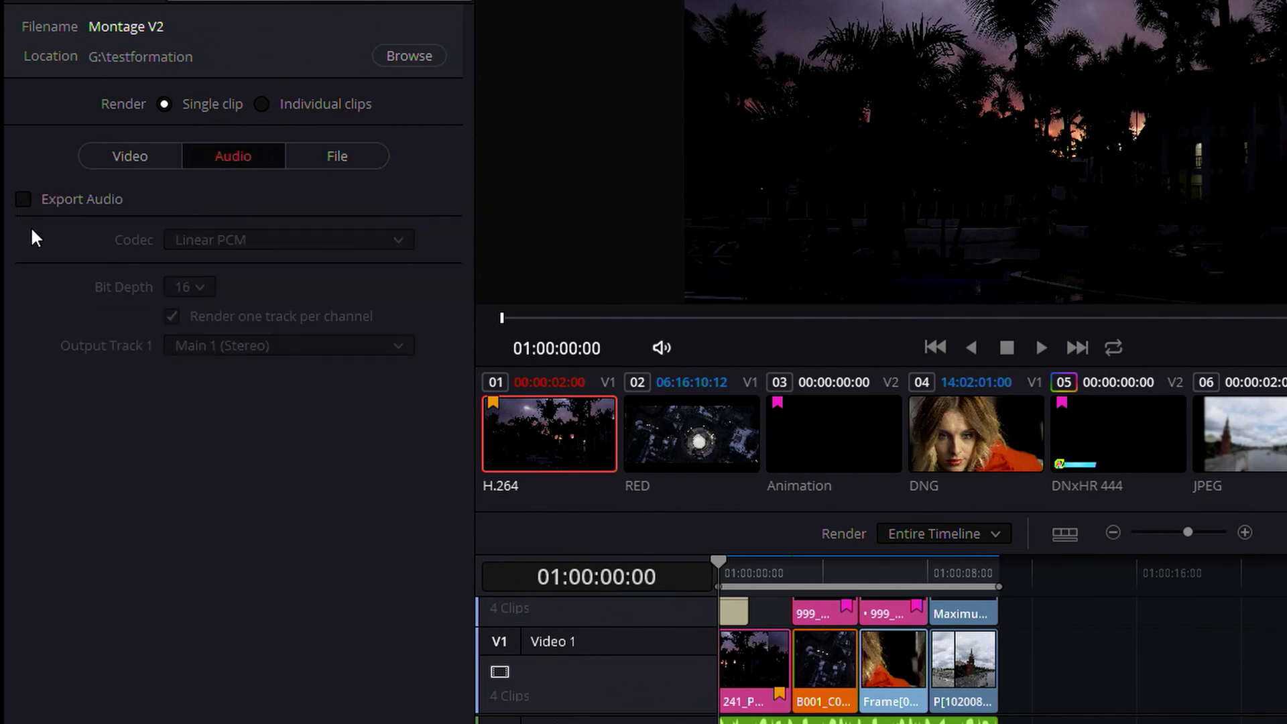
click(24, 200)
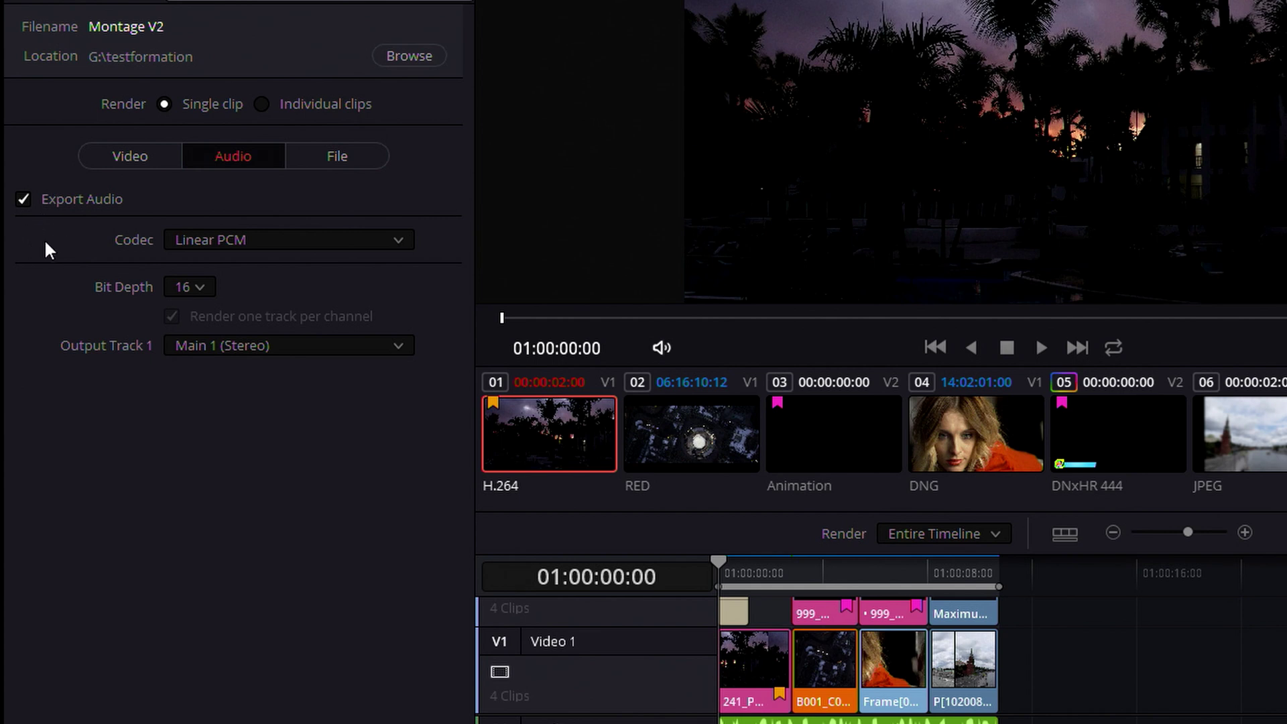
click(184, 234)
click(233, 235)
click(226, 239)
click(231, 258)
click(242, 240)
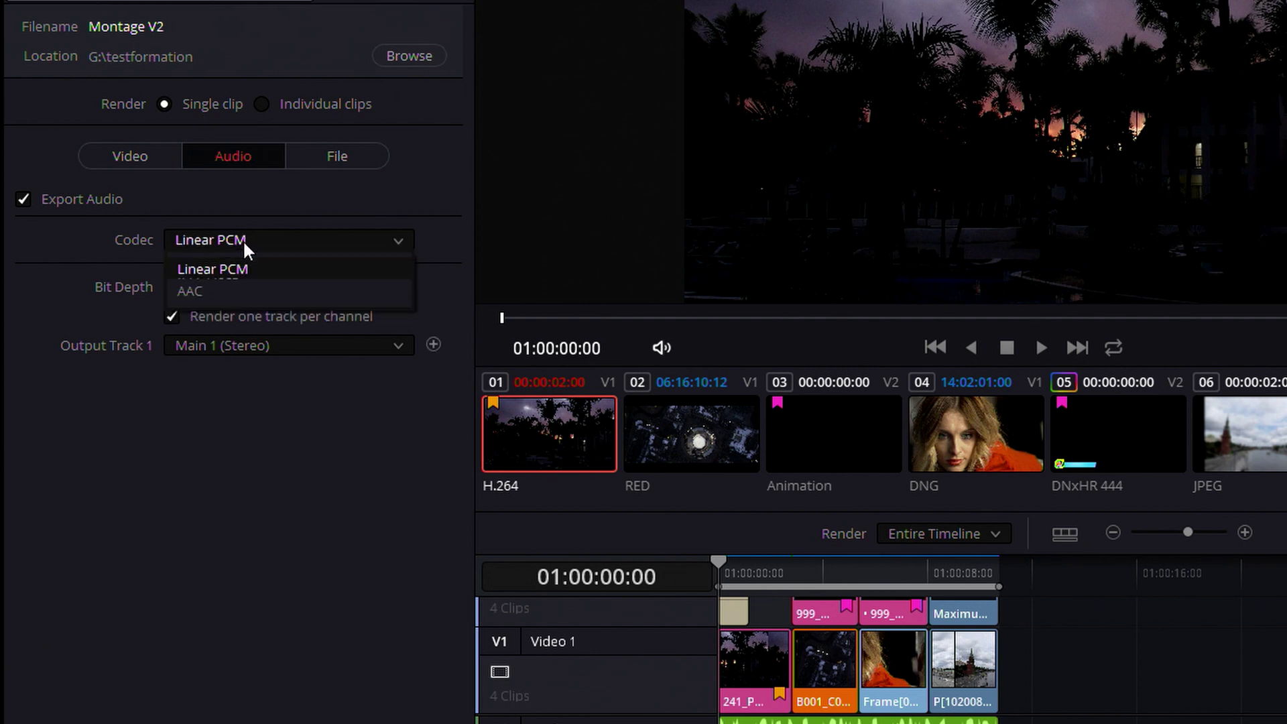
click(221, 271)
click(202, 287)
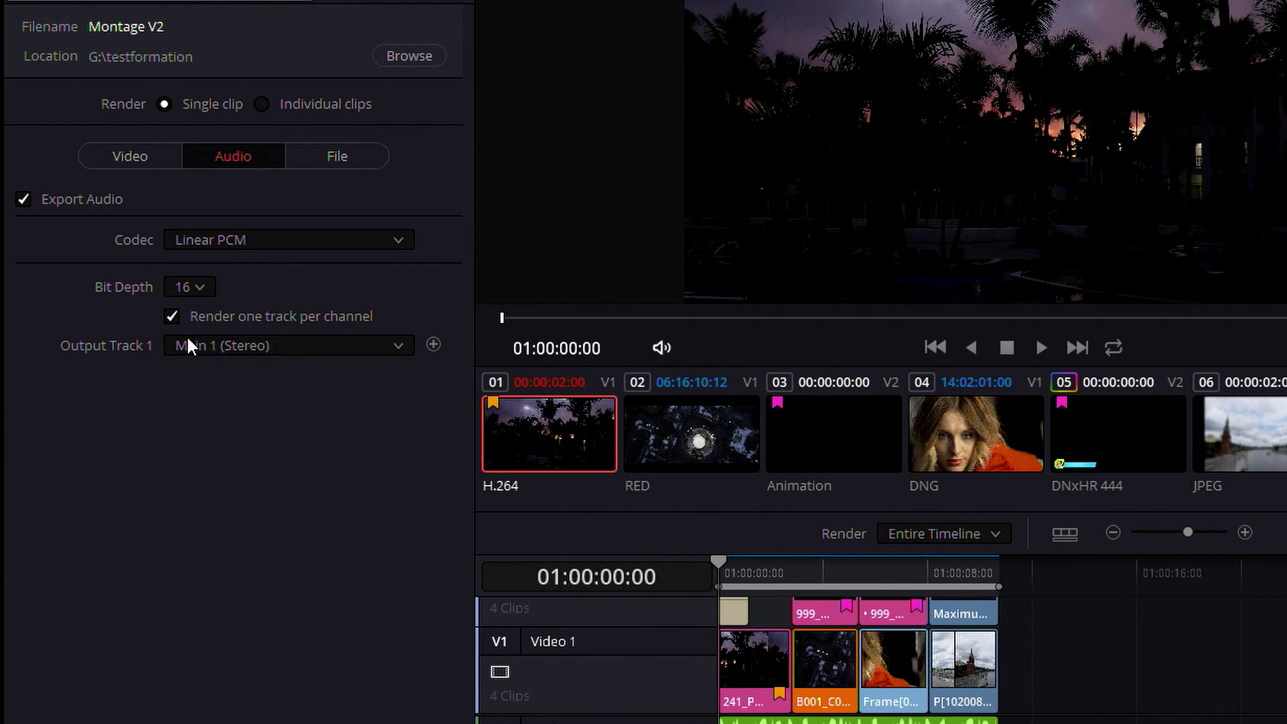
Keep video export enabled for the render and set the video format to QuickTime
click(146, 160)
click(22, 199)
click(23, 200)
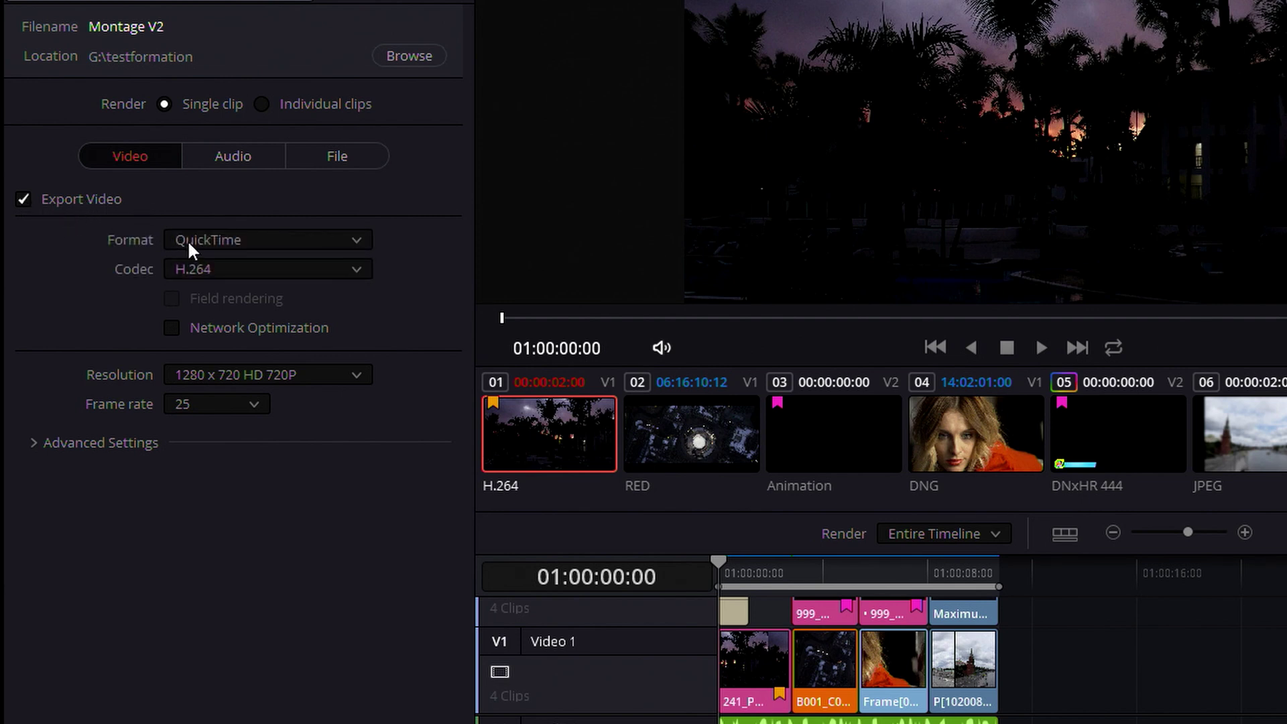
click(215, 238)
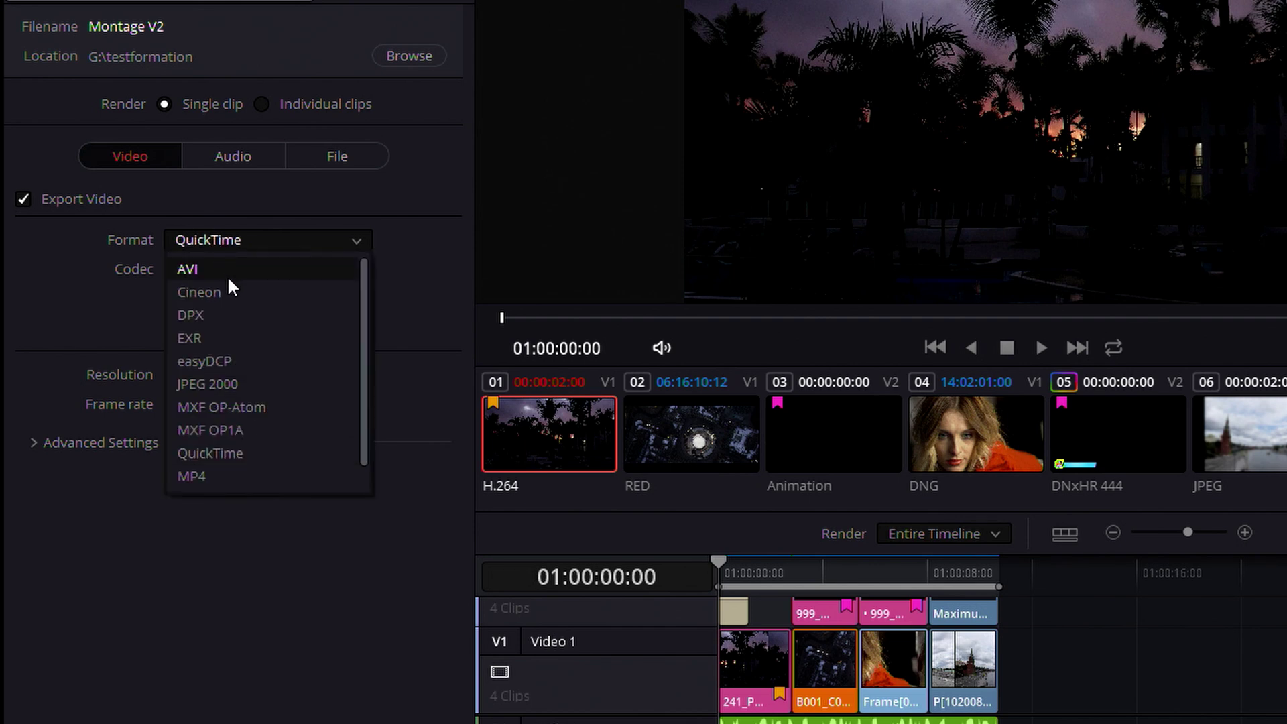
scroll(227, 274, down, 1)
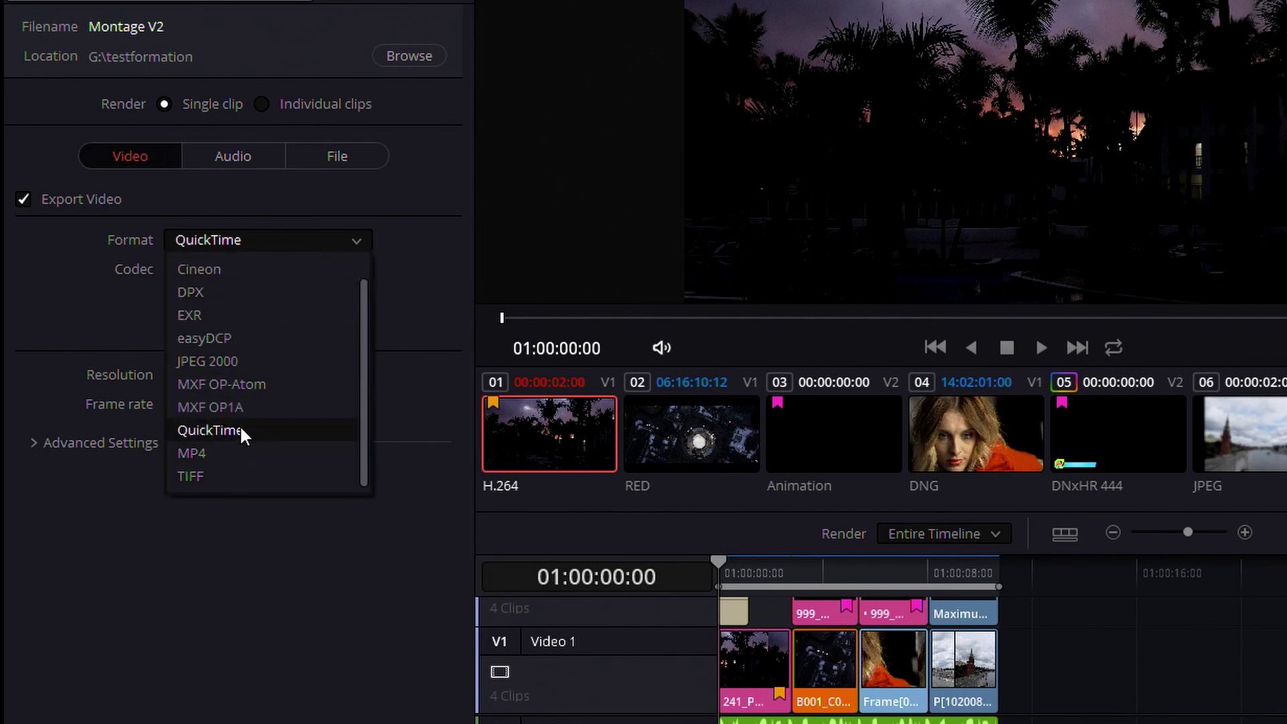
scroll(239, 424, up, 1)
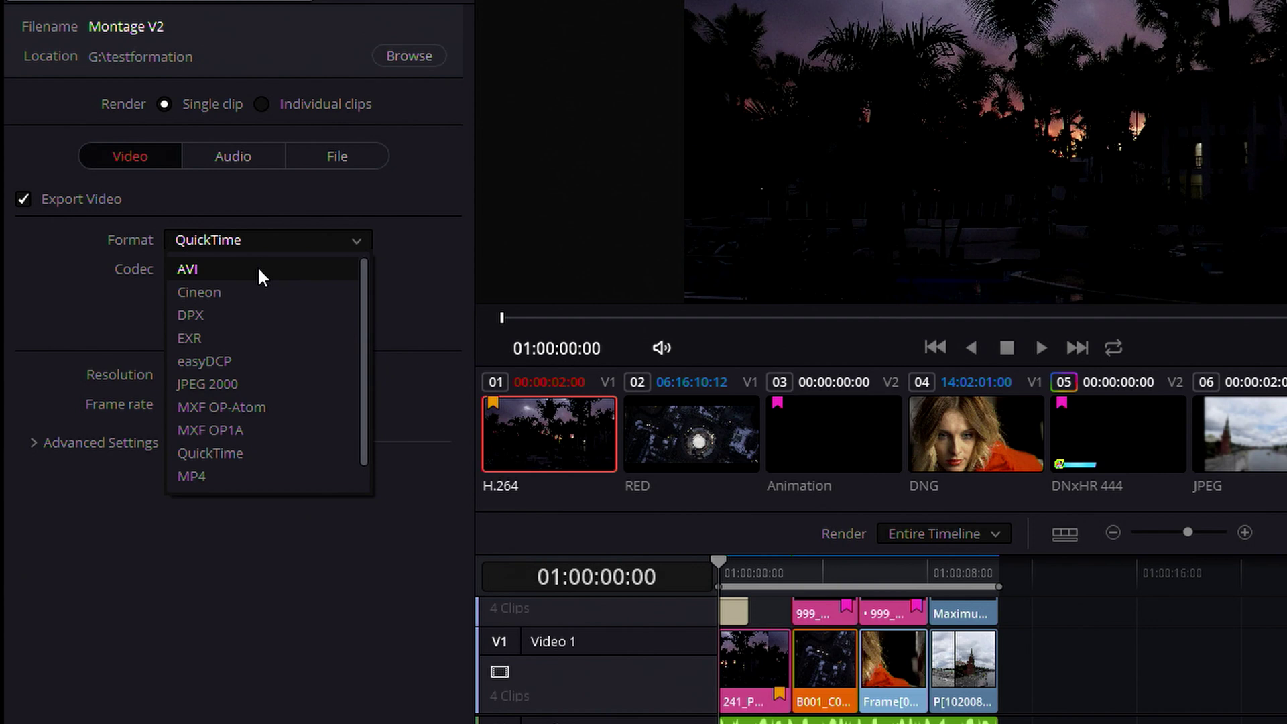
click(239, 454)
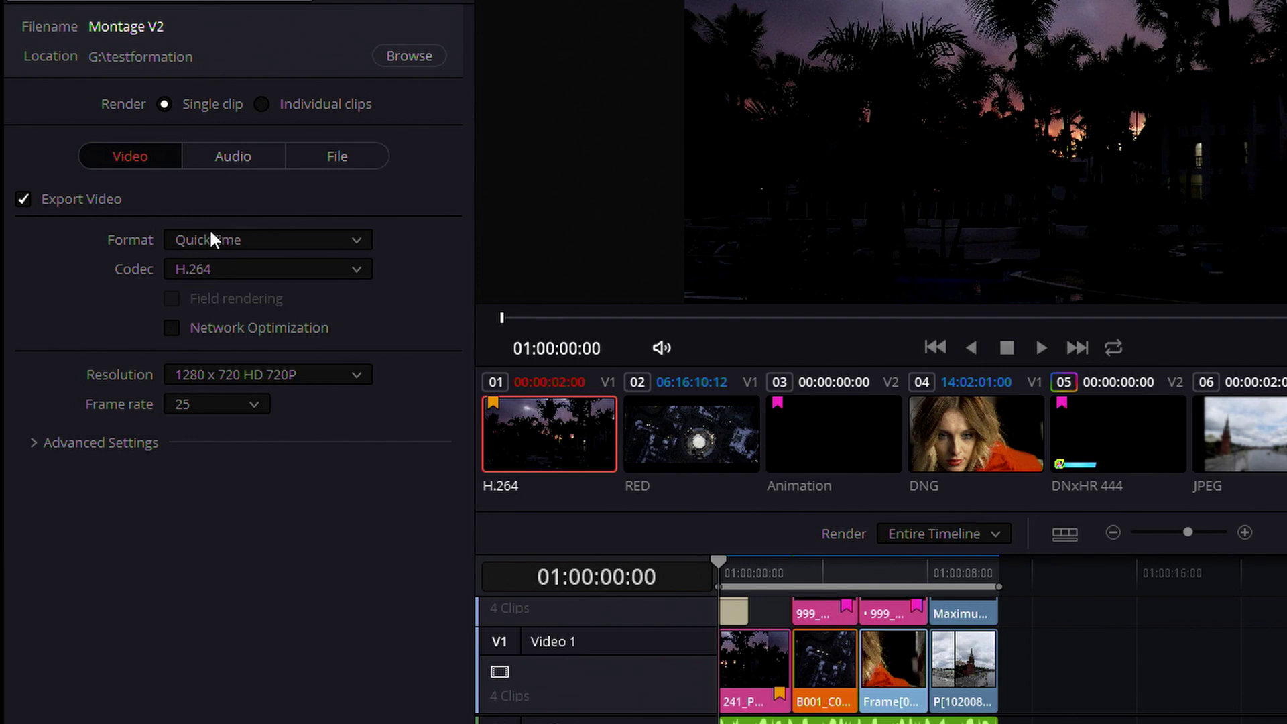
Examine the list of video codecs available for the QuickTime format
click(220, 268)
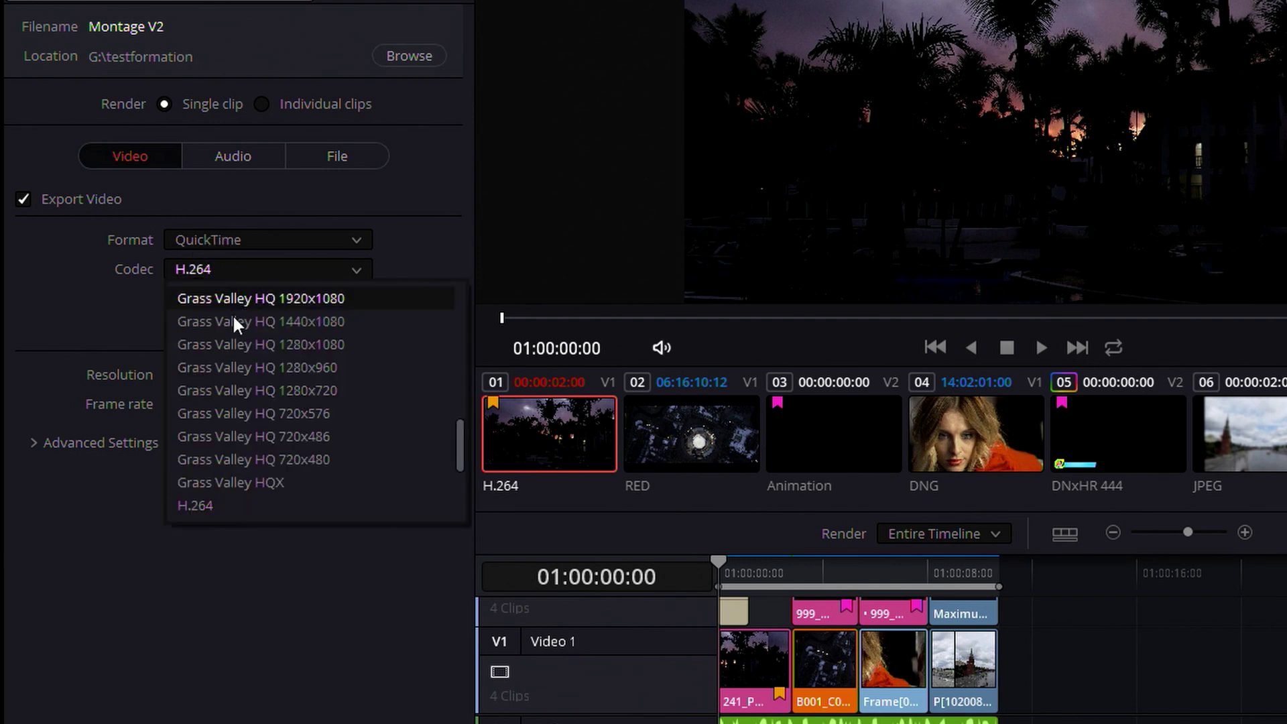
scroll(218, 398, up, 5)
scroll(251, 375, down, 8)
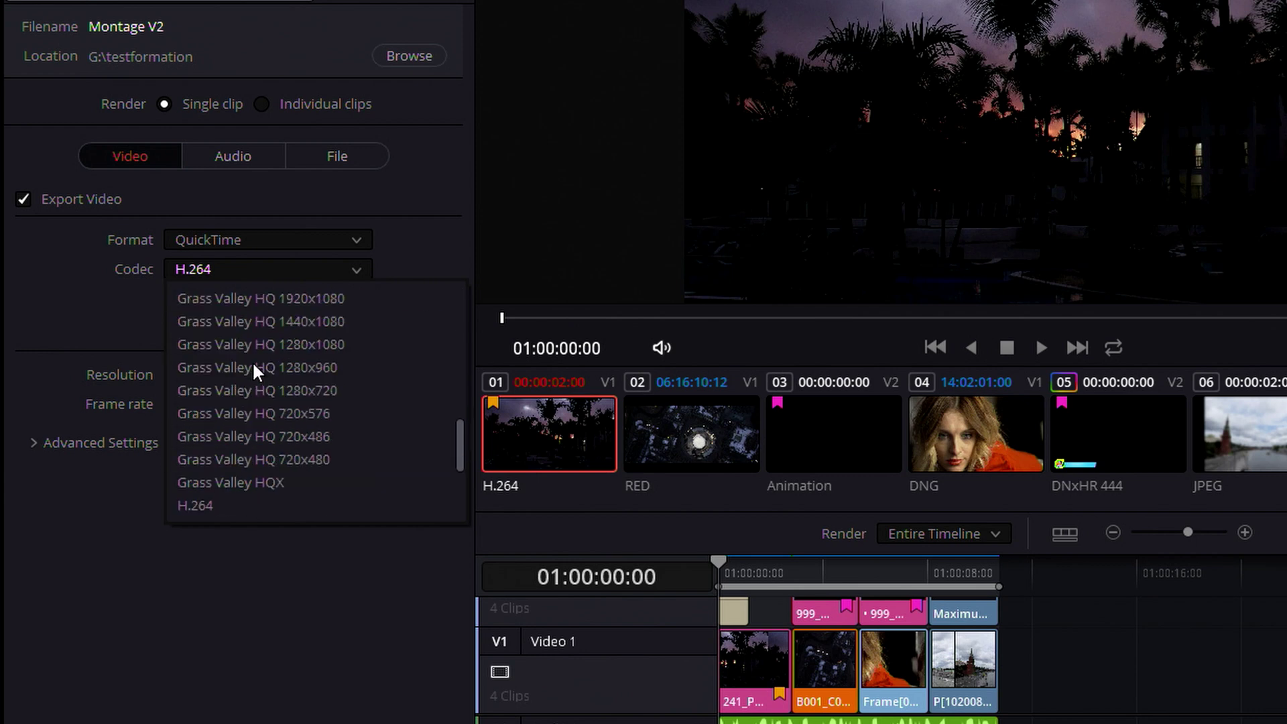
scroll(252, 386, up, 8)
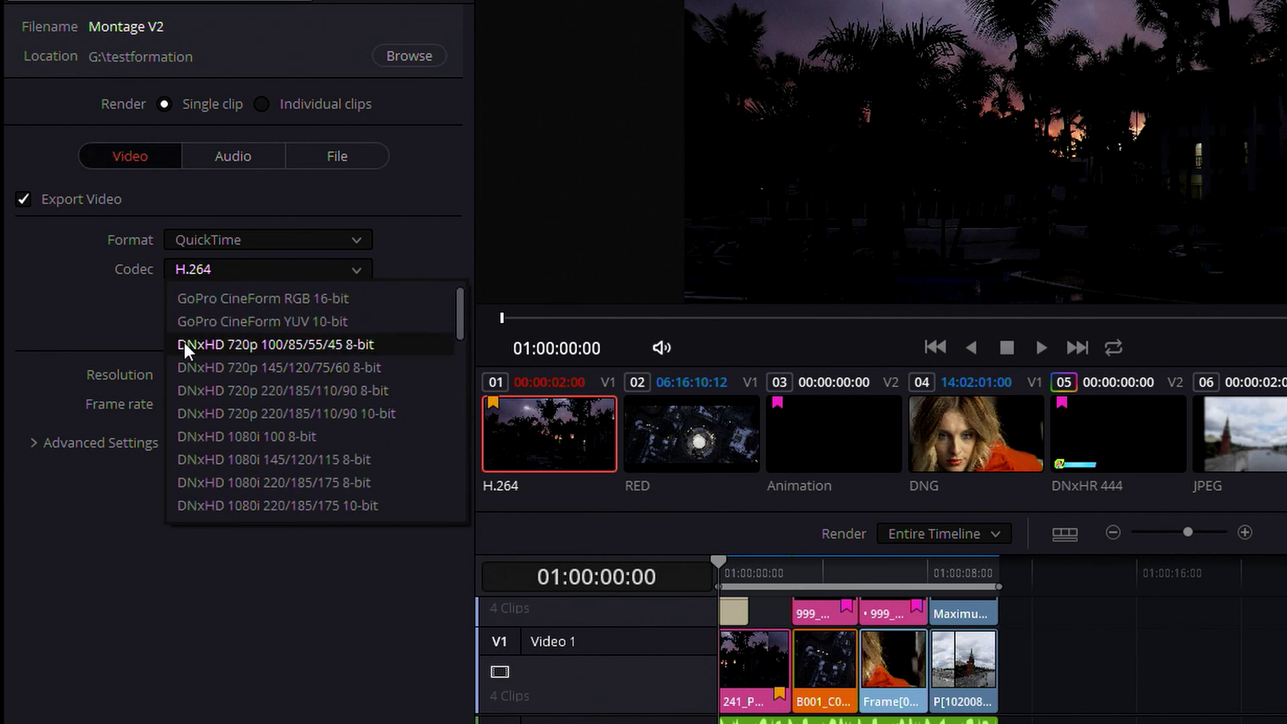
Try the AVI and DPX video formats and view the codecs offered for each
click(228, 239)
click(223, 275)
click(247, 268)
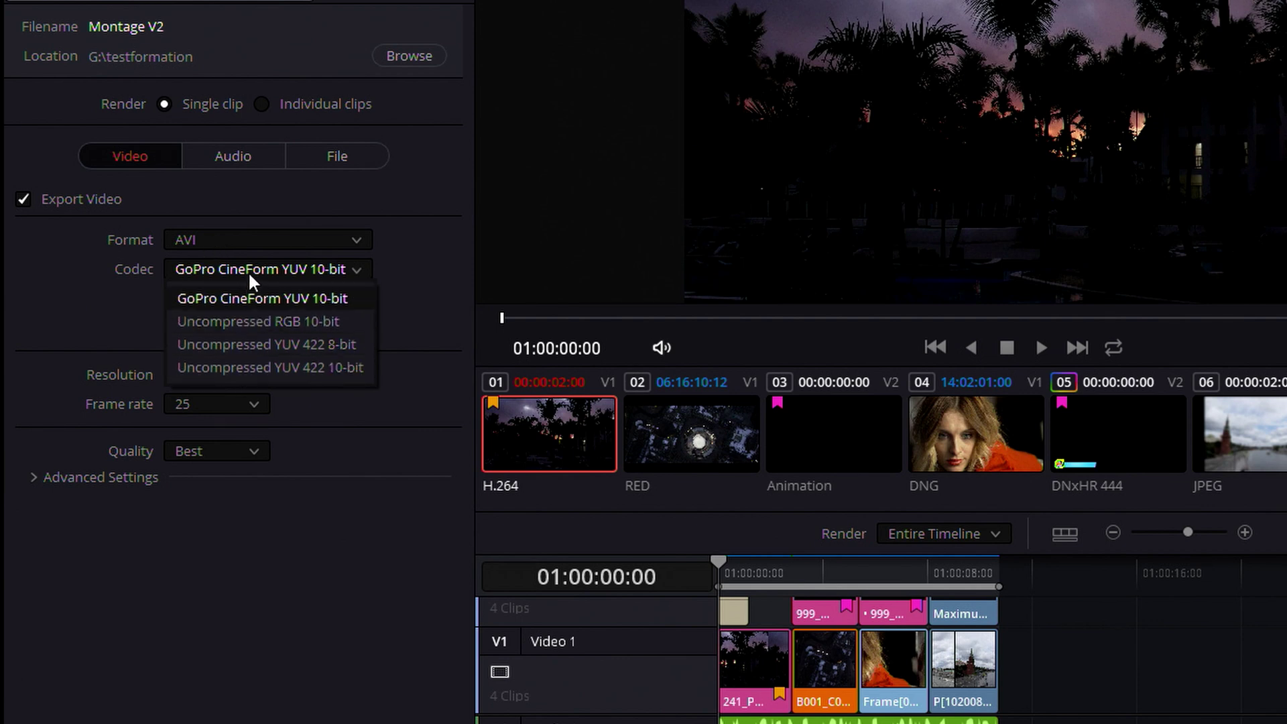
click(269, 243)
click(247, 314)
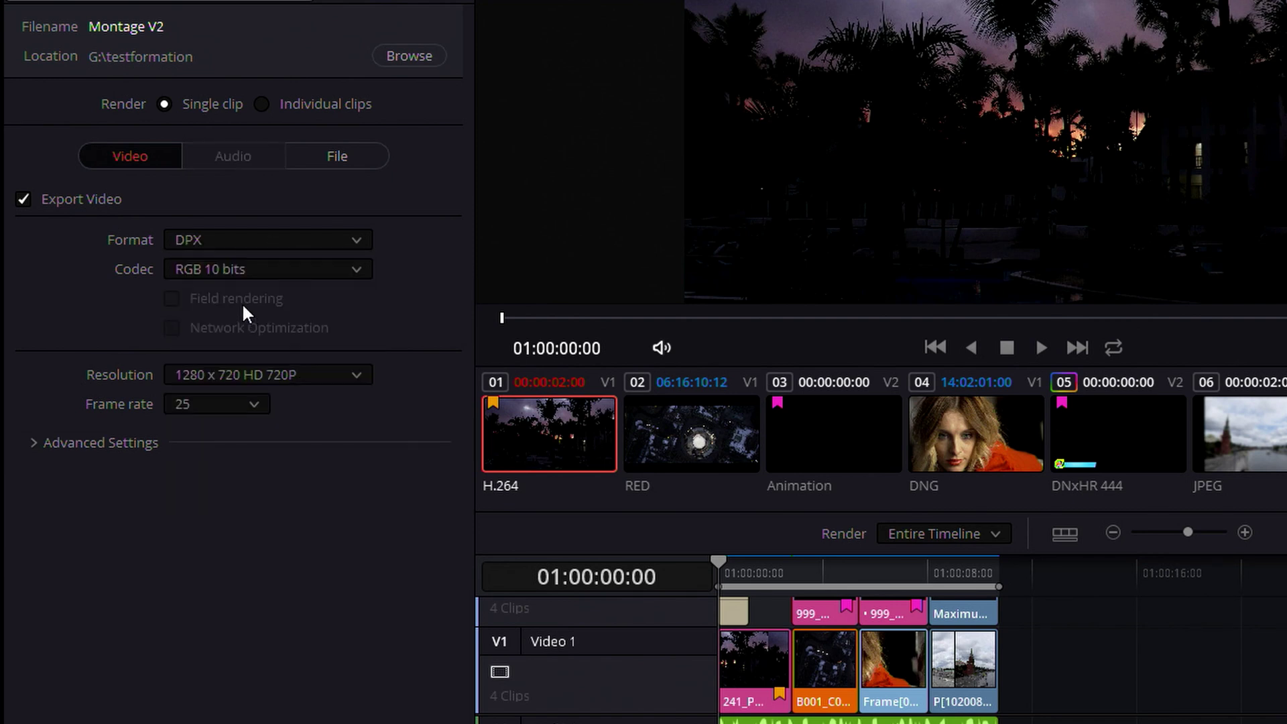
click(250, 271)
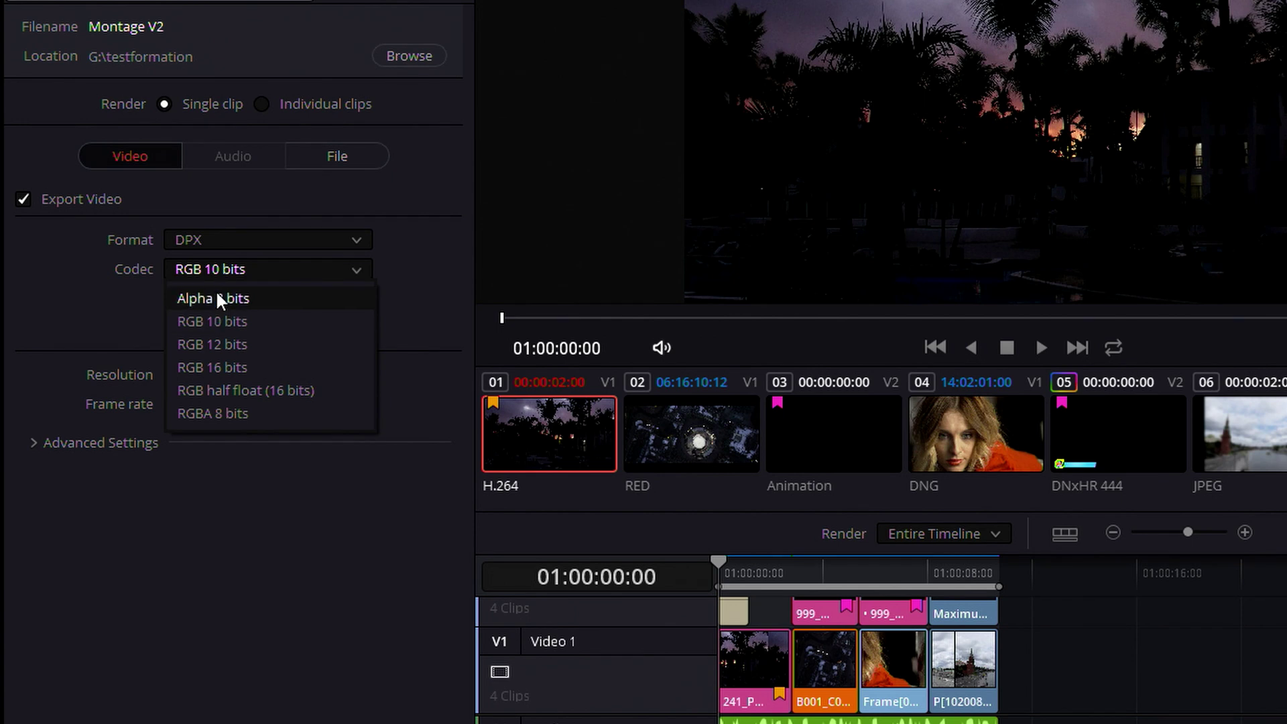
Try the EXR video format, look through its RGB half and RGB float codecs, and switch to easyDCP
click(185, 241)
click(199, 332)
click(221, 271)
scroll(255, 416, down, 1)
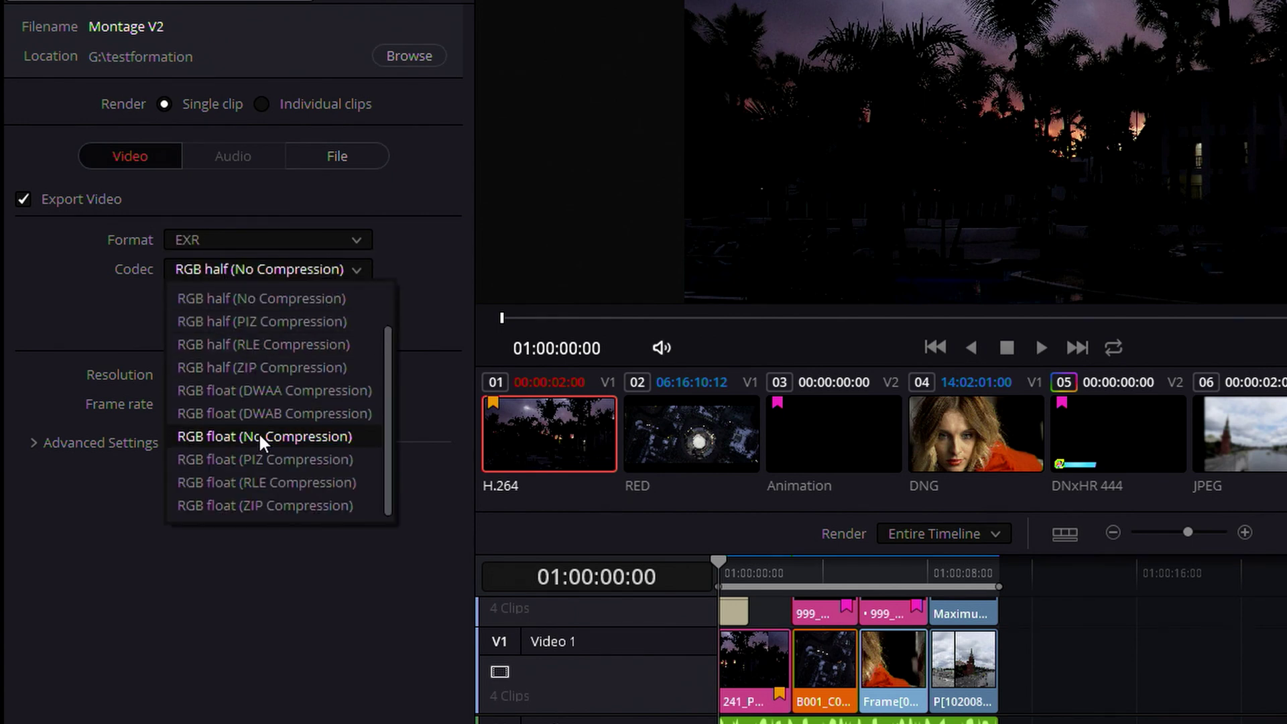
scroll(231, 327, up, 1)
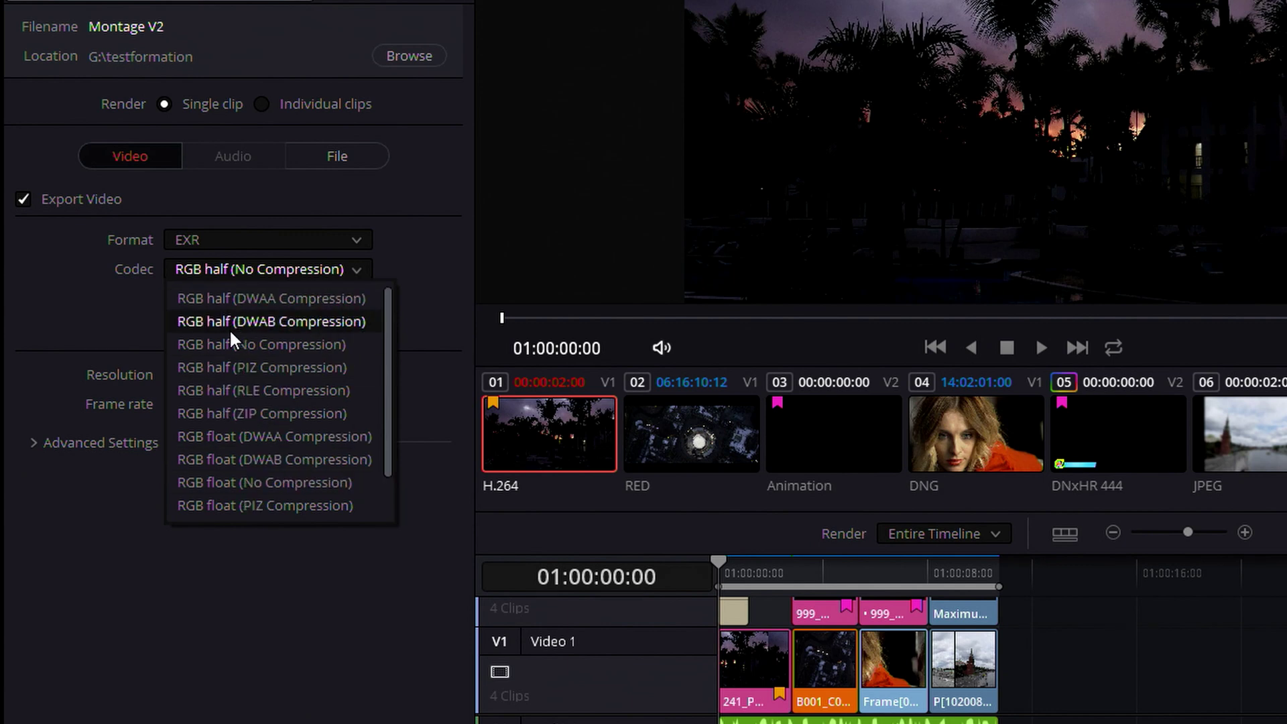
click(132, 298)
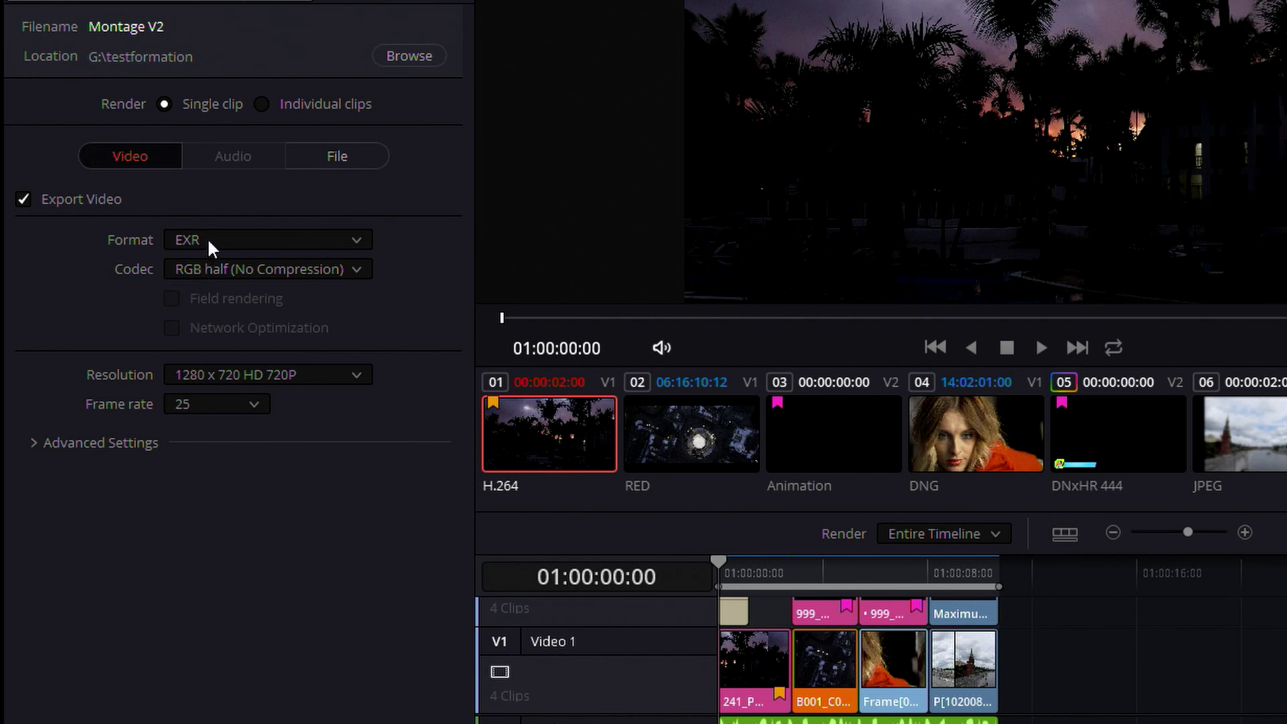
scroll(201, 236, up, 1)
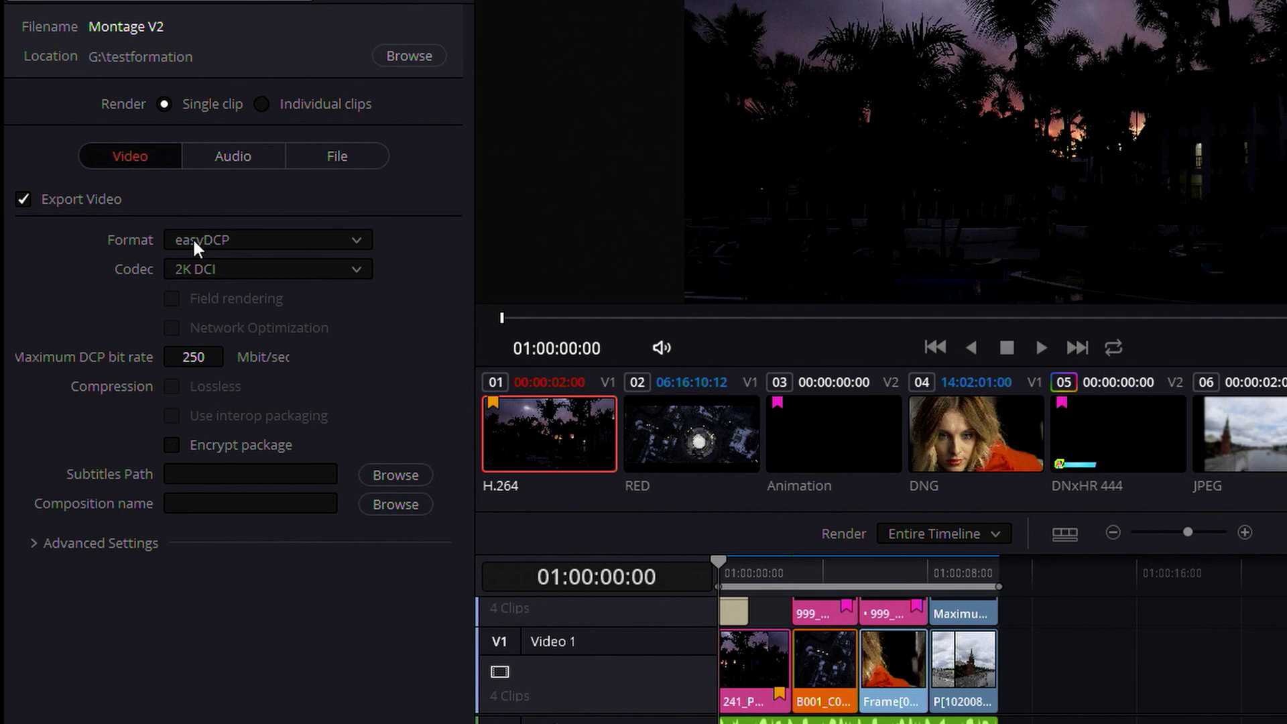
Set the video format back to QuickTime
click(230, 239)
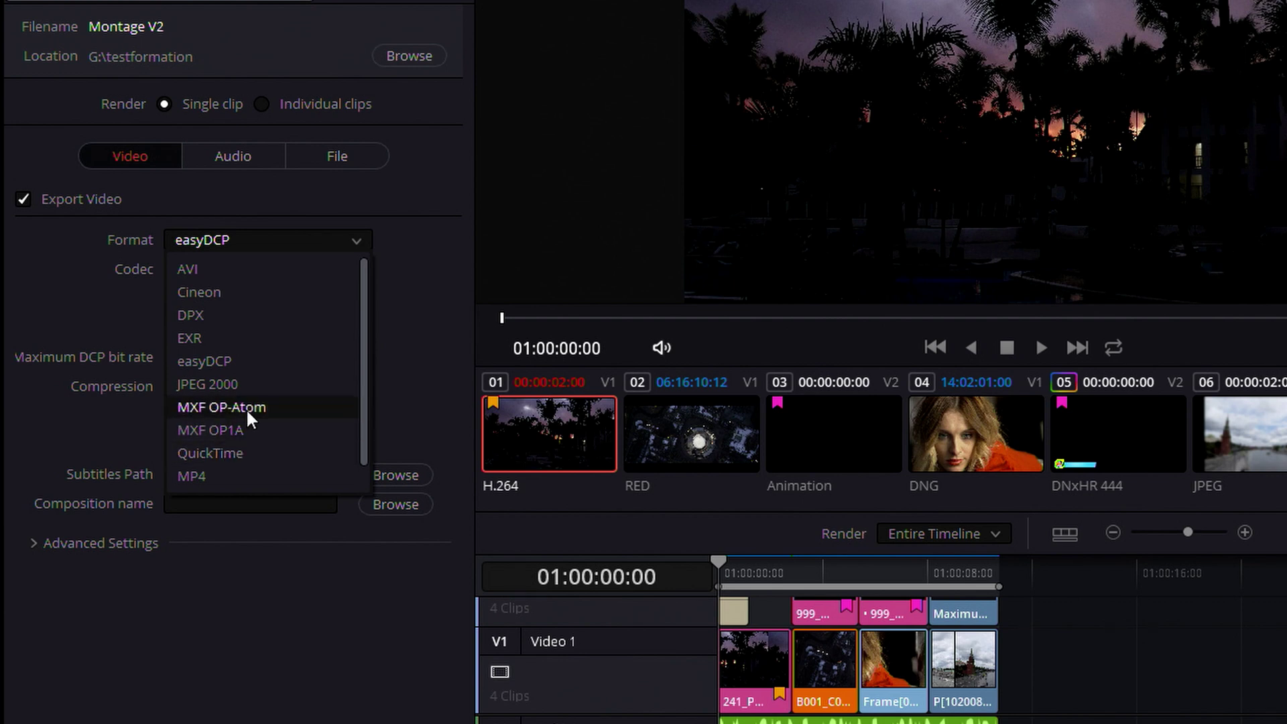
scroll(211, 447, down, 1)
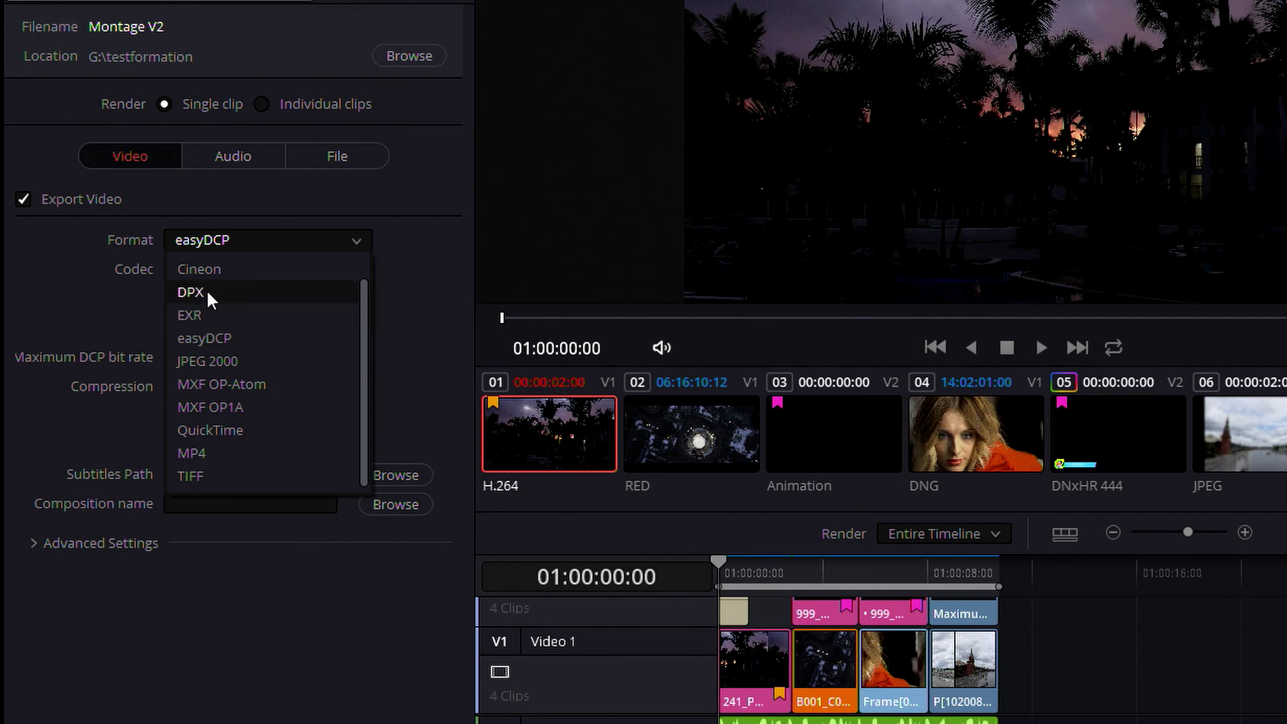
scroll(214, 375, up, 1)
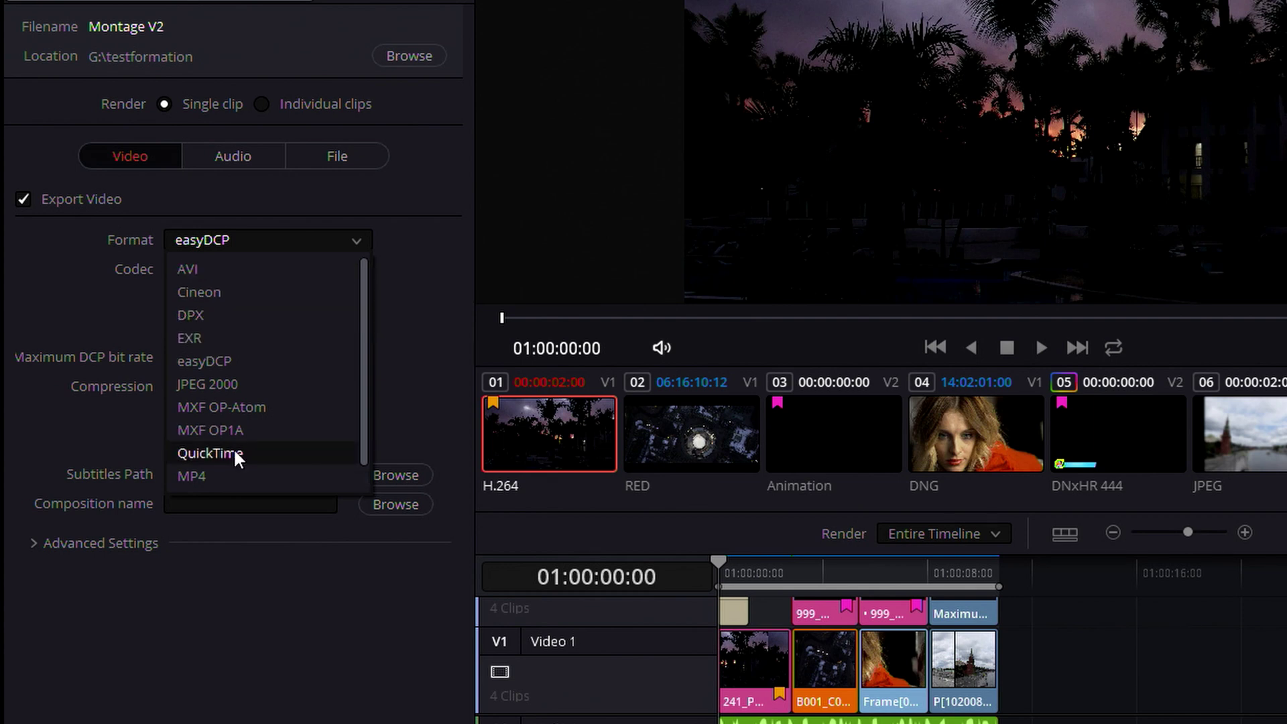
click(233, 447)
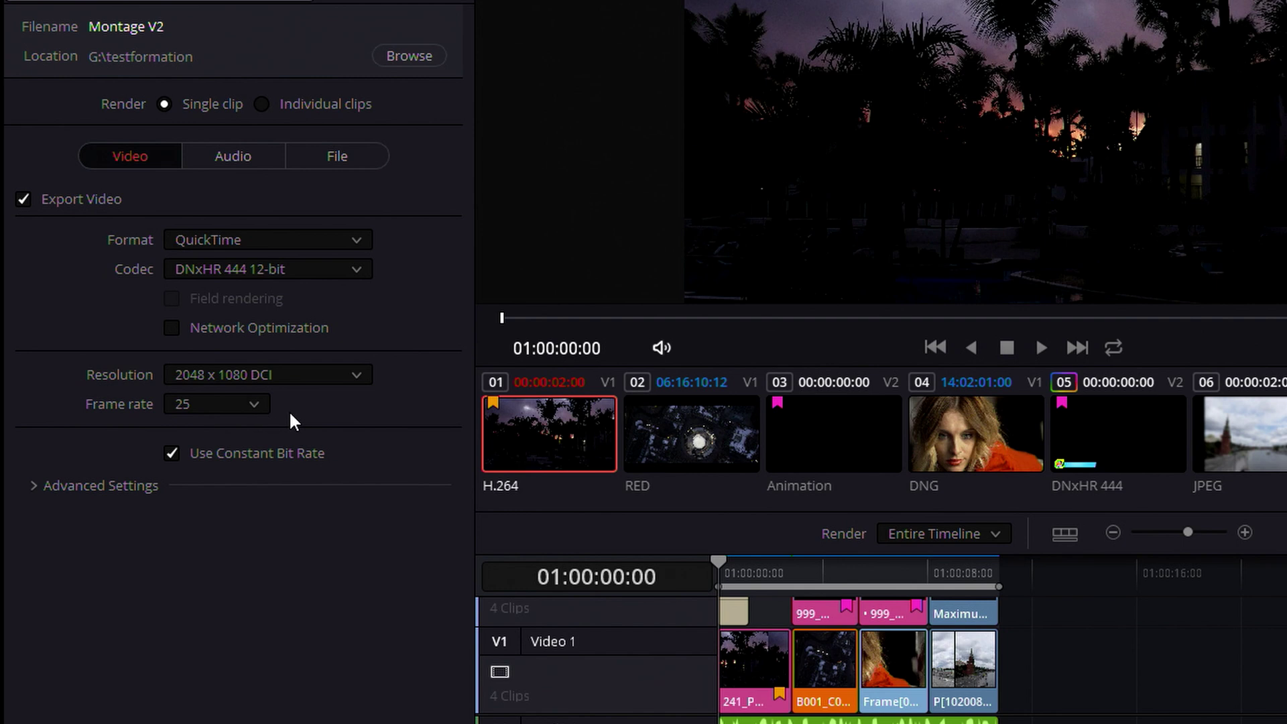
Look through the QuickTime codecs and set the video codec to H.264
click(339, 262)
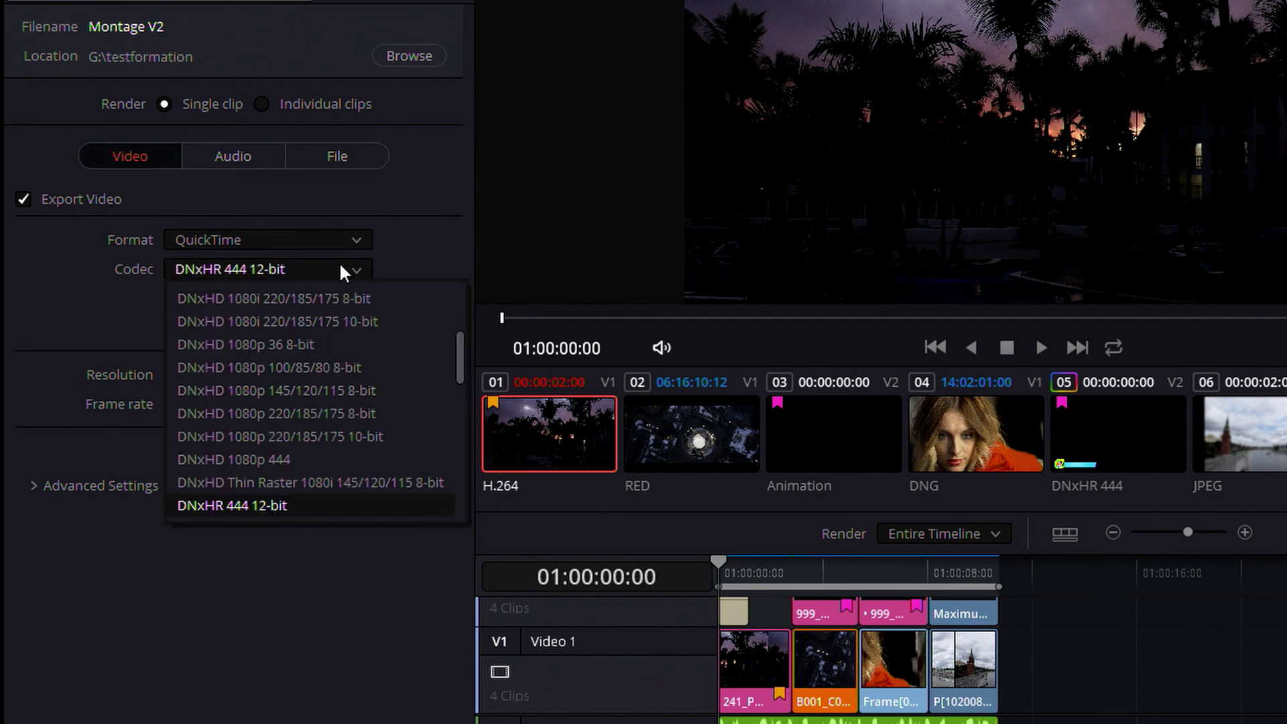
scroll(336, 321, up, 3)
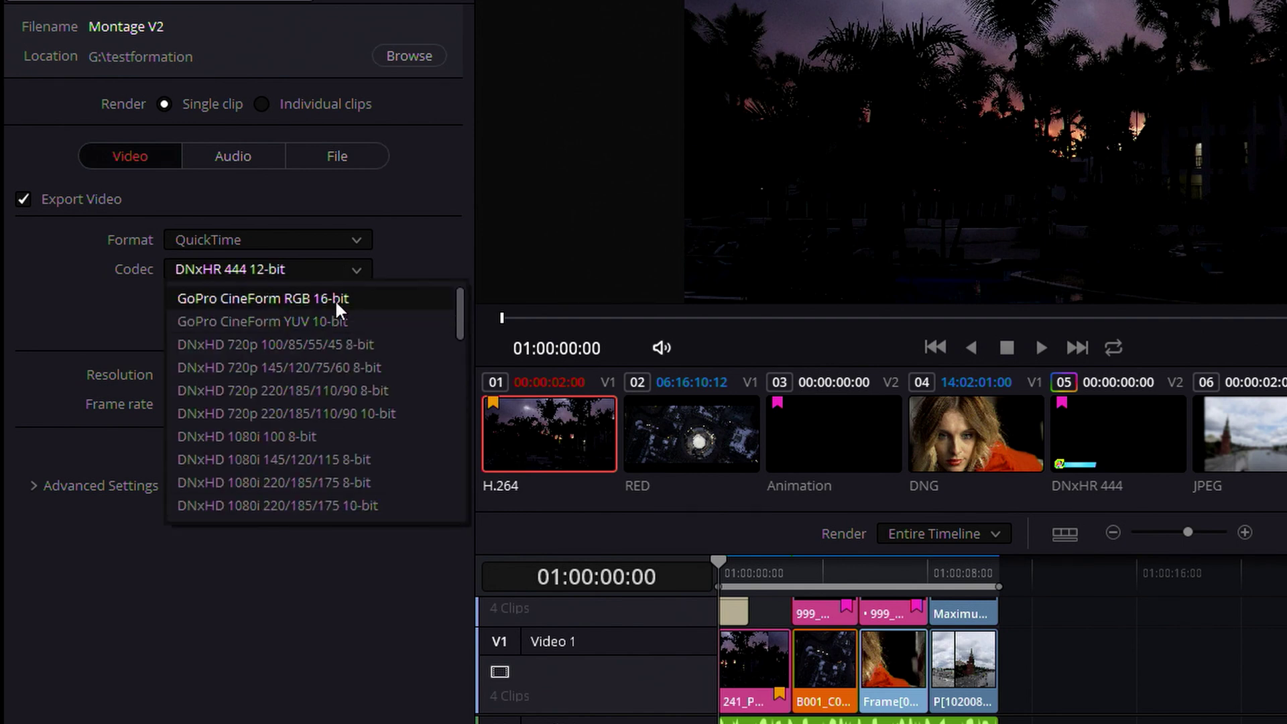
scroll(350, 402, down, 3)
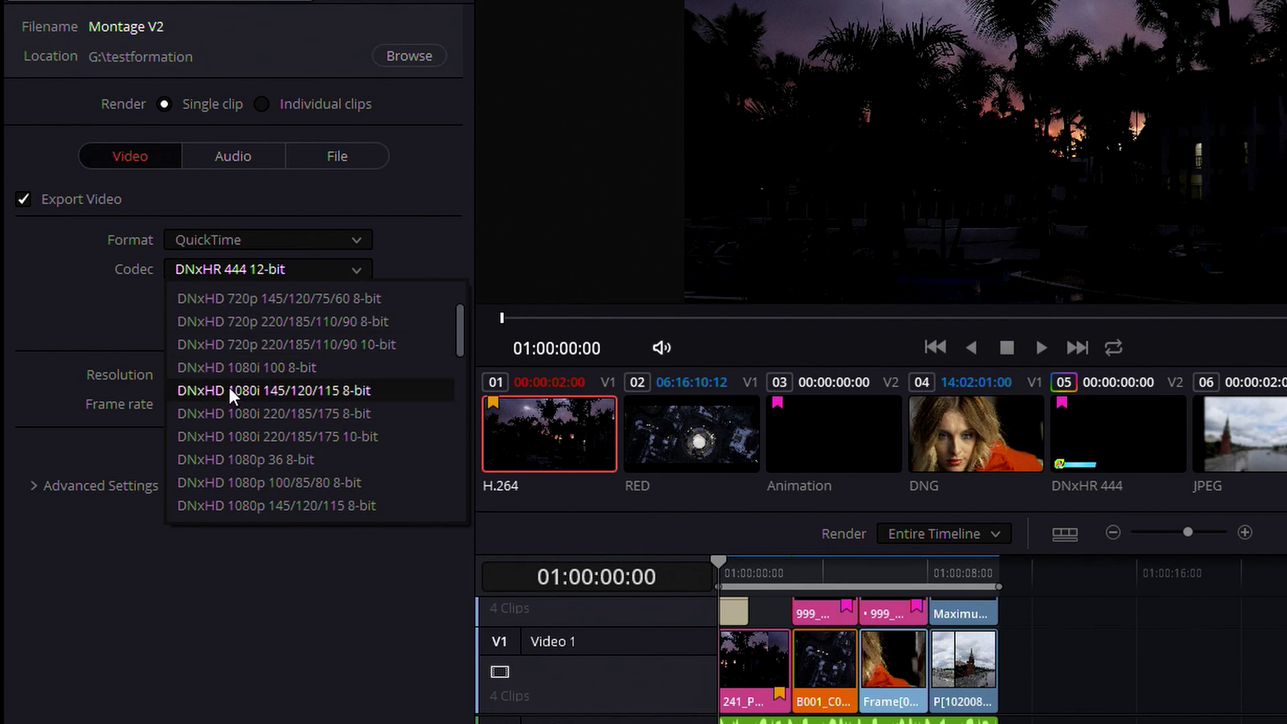
scroll(211, 352, down, 6)
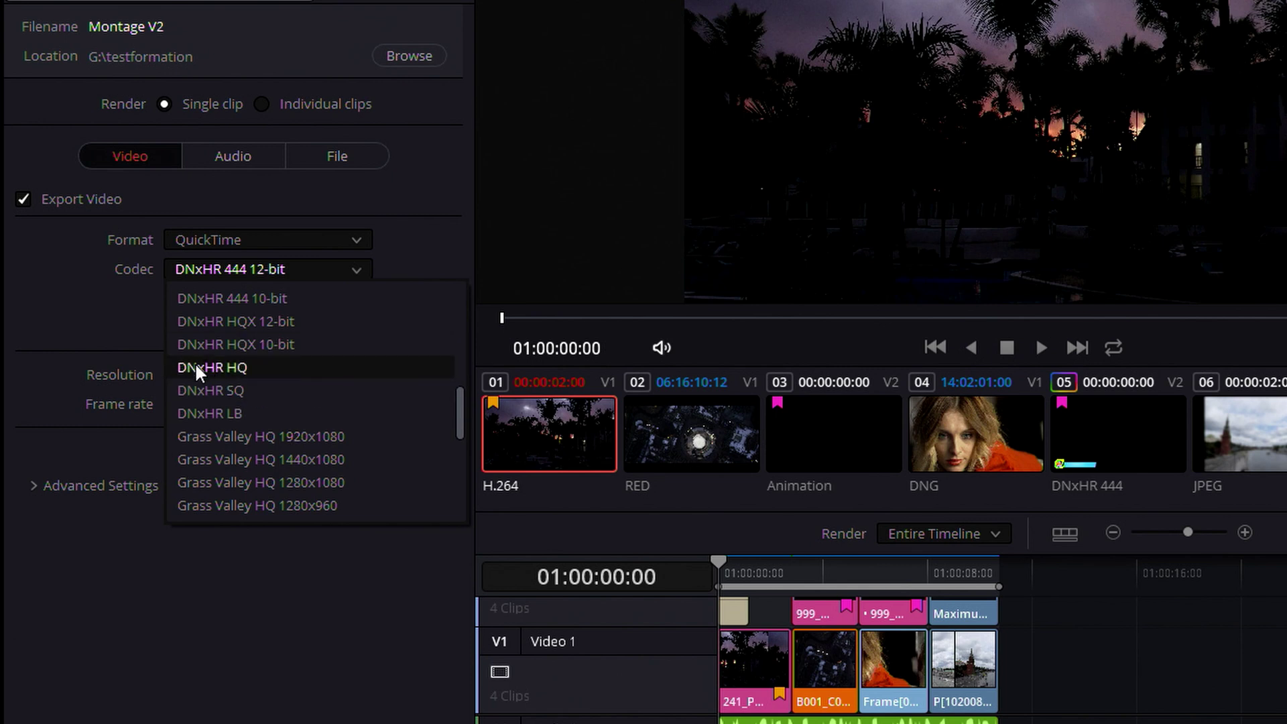
scroll(228, 362, down, 3)
scroll(251, 318, up, 3)
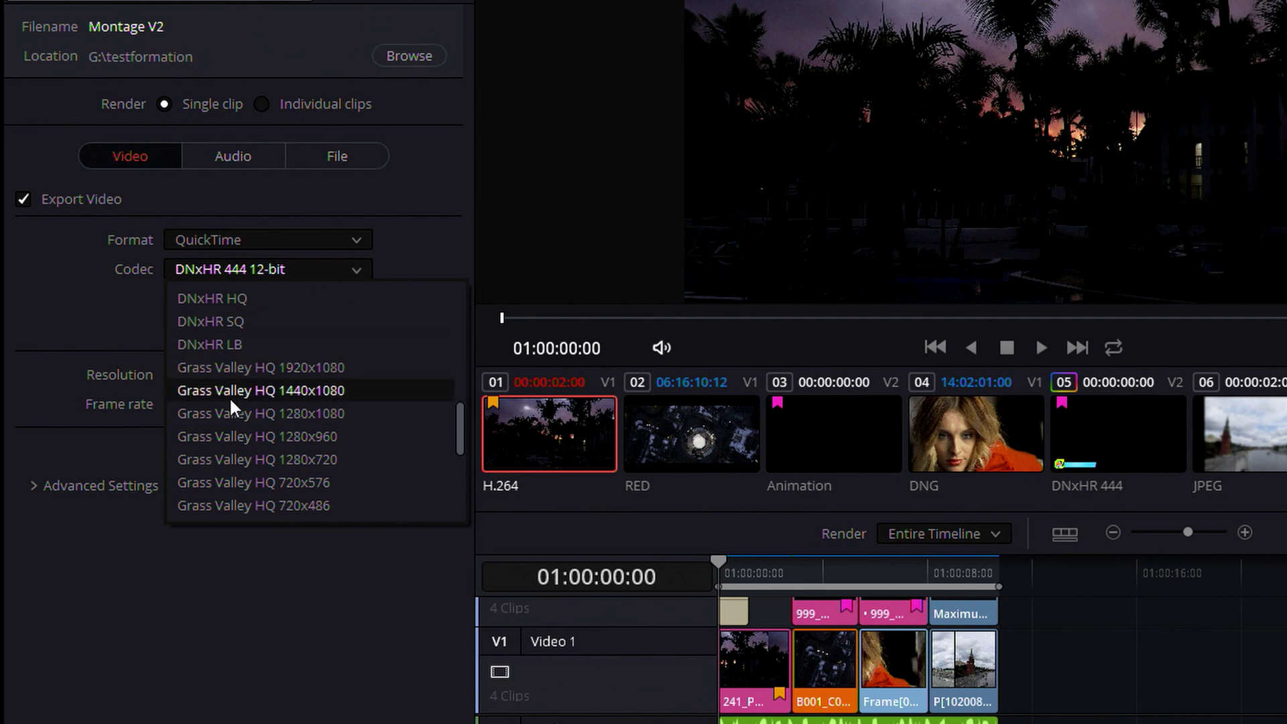
scroll(242, 409, down, 2)
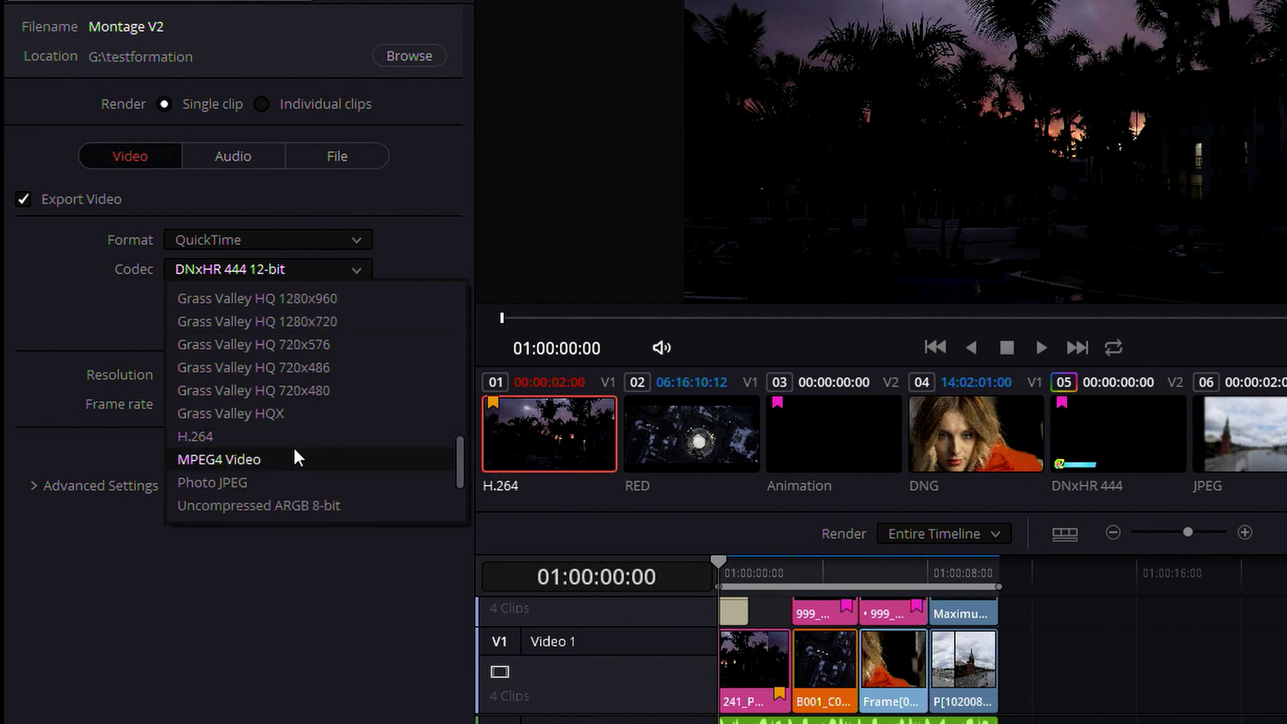
scroll(319, 440, down, 2)
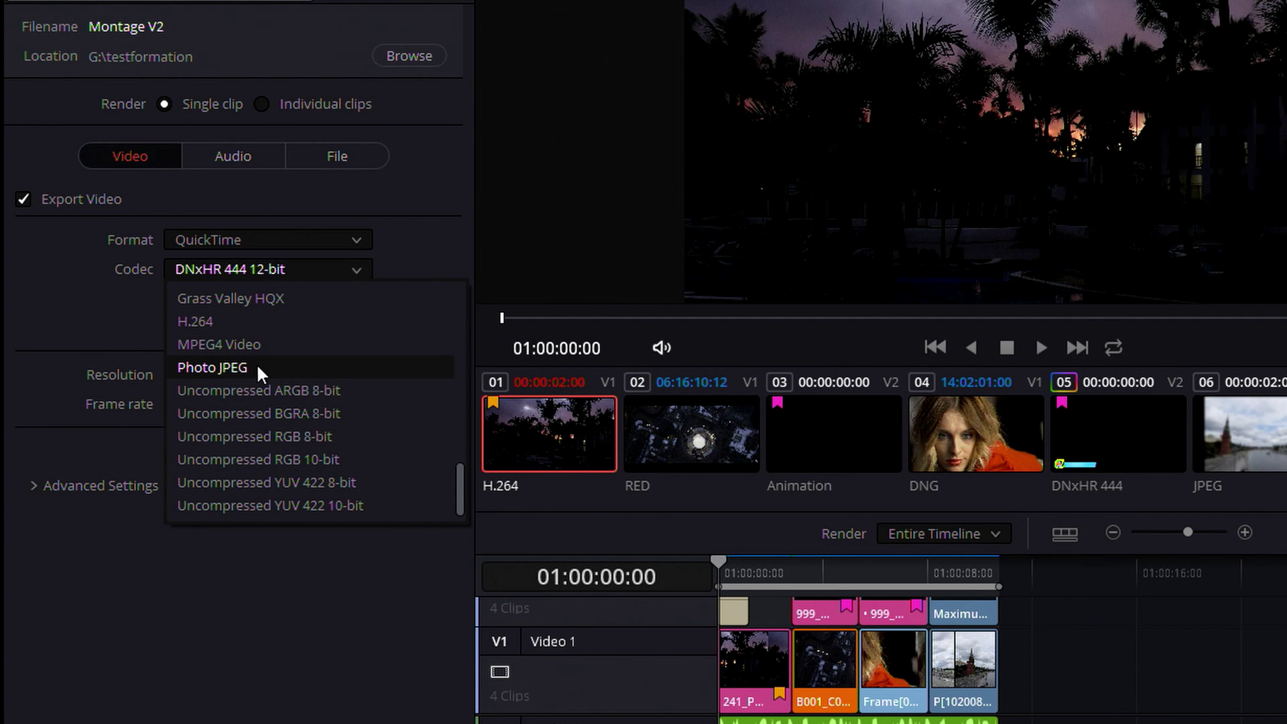
click(220, 321)
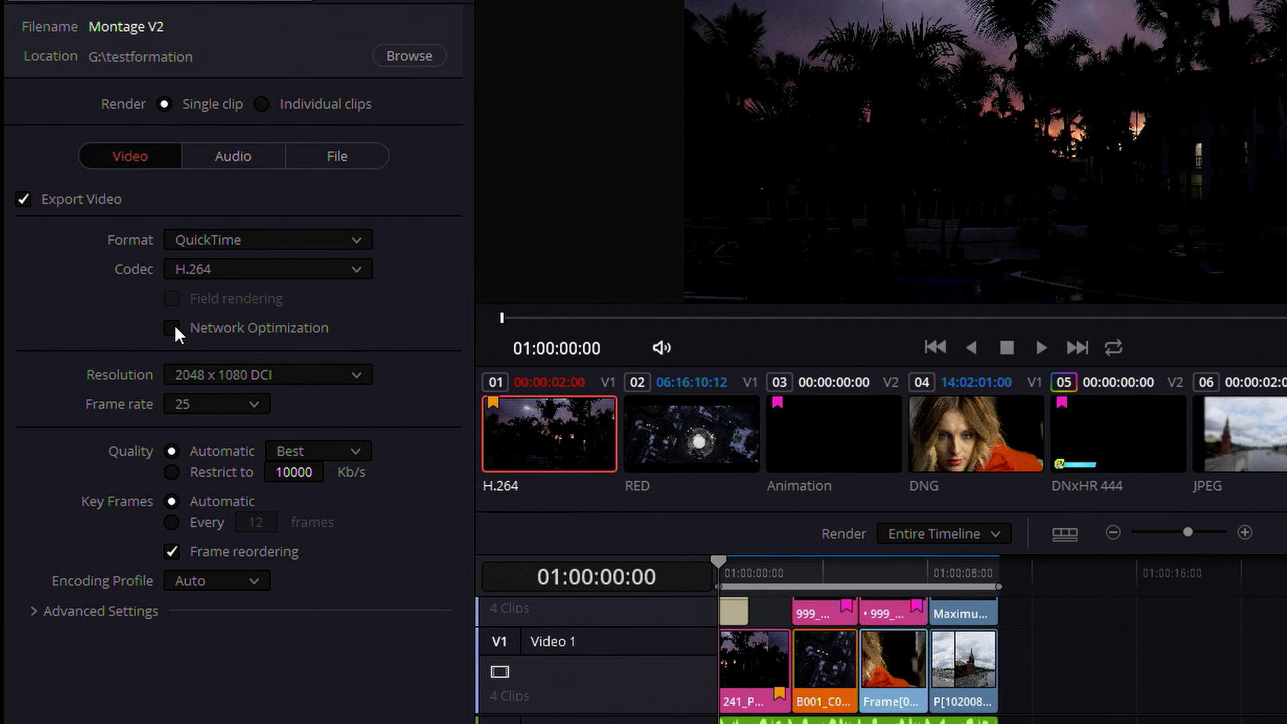
Set the export resolution to 3840 x 2160 Ultra HD and look through the smaller resolutions up to Custom
click(193, 380)
scroll(252, 526, down, 1)
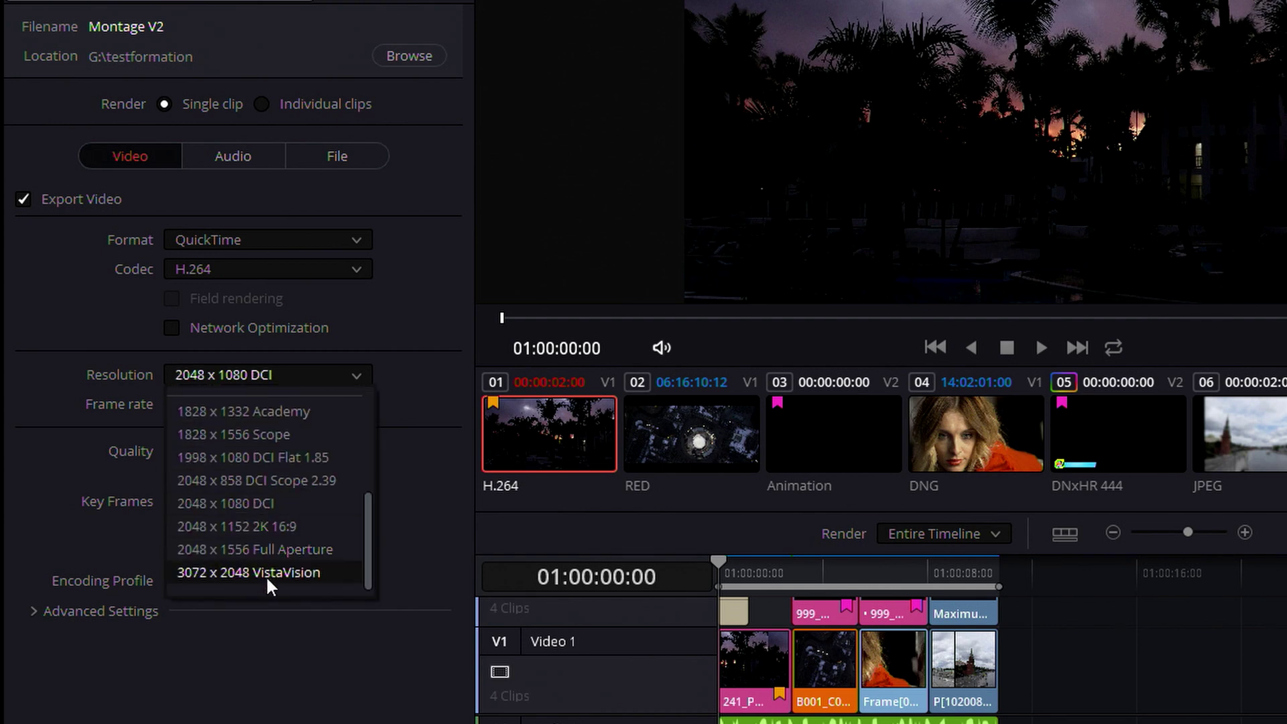
scroll(275, 530, up, 2)
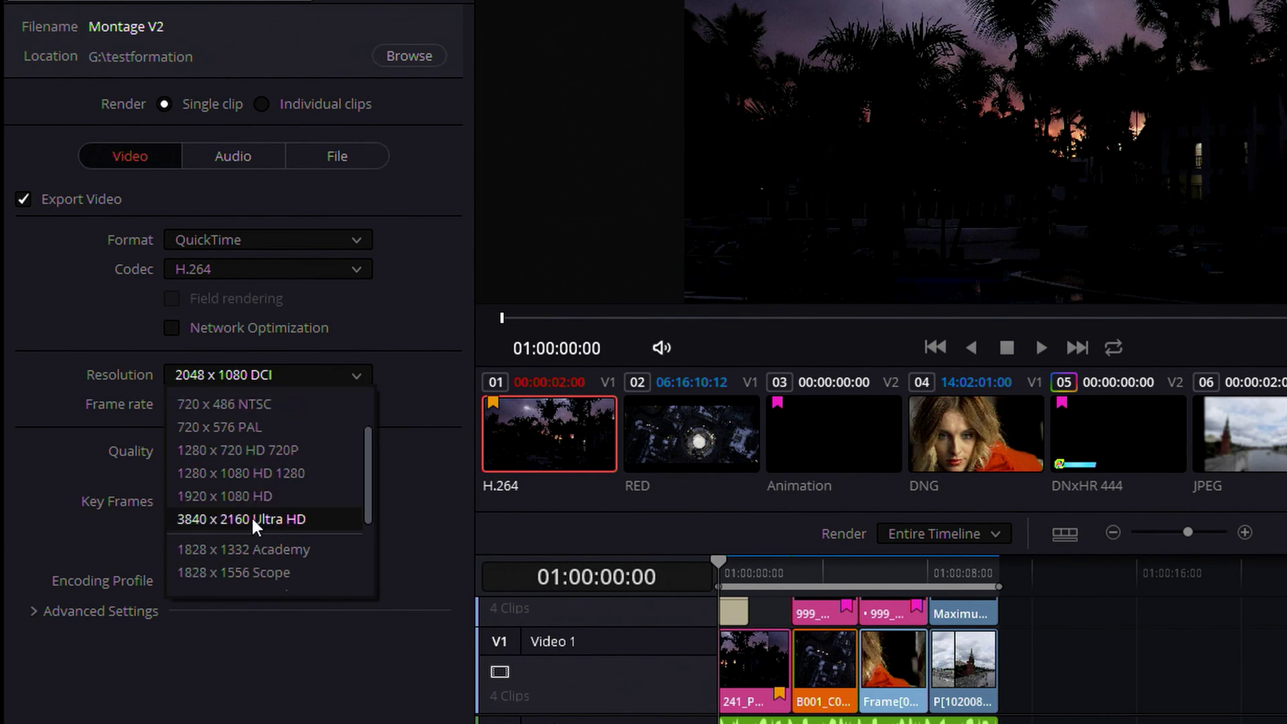
click(253, 519)
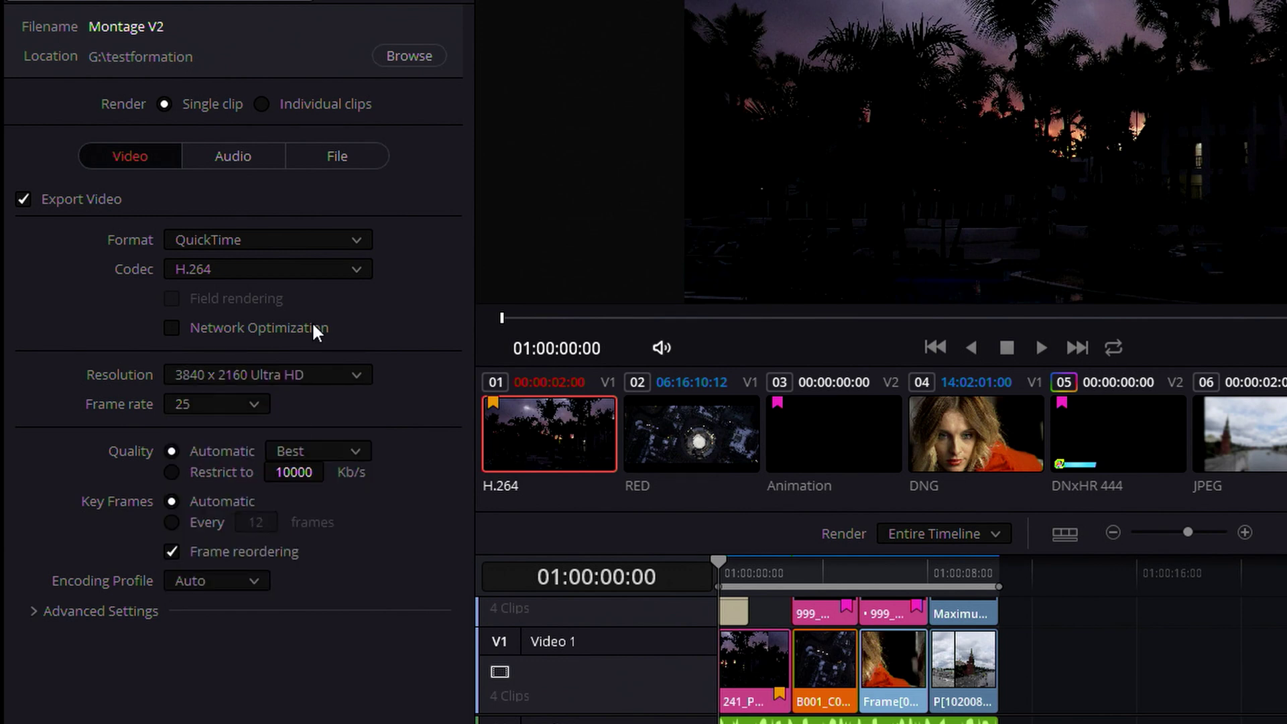
click(325, 379)
scroll(297, 429, up, 2)
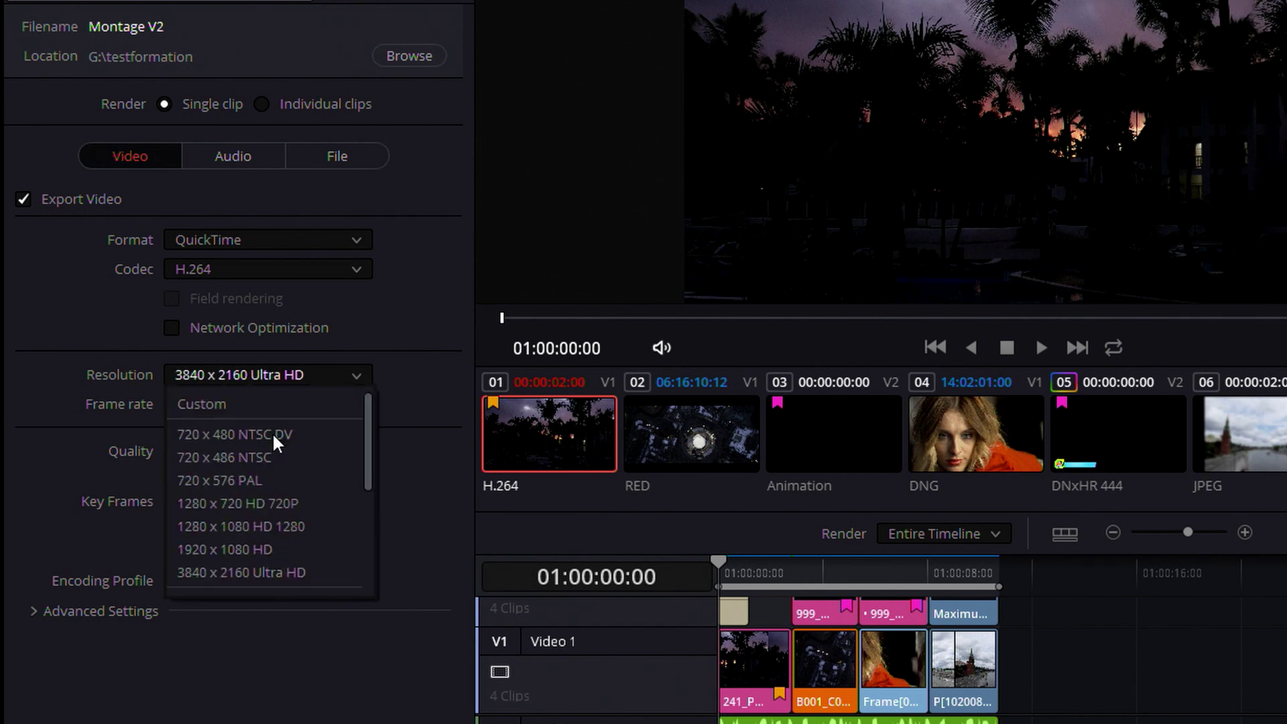
click(265, 402)
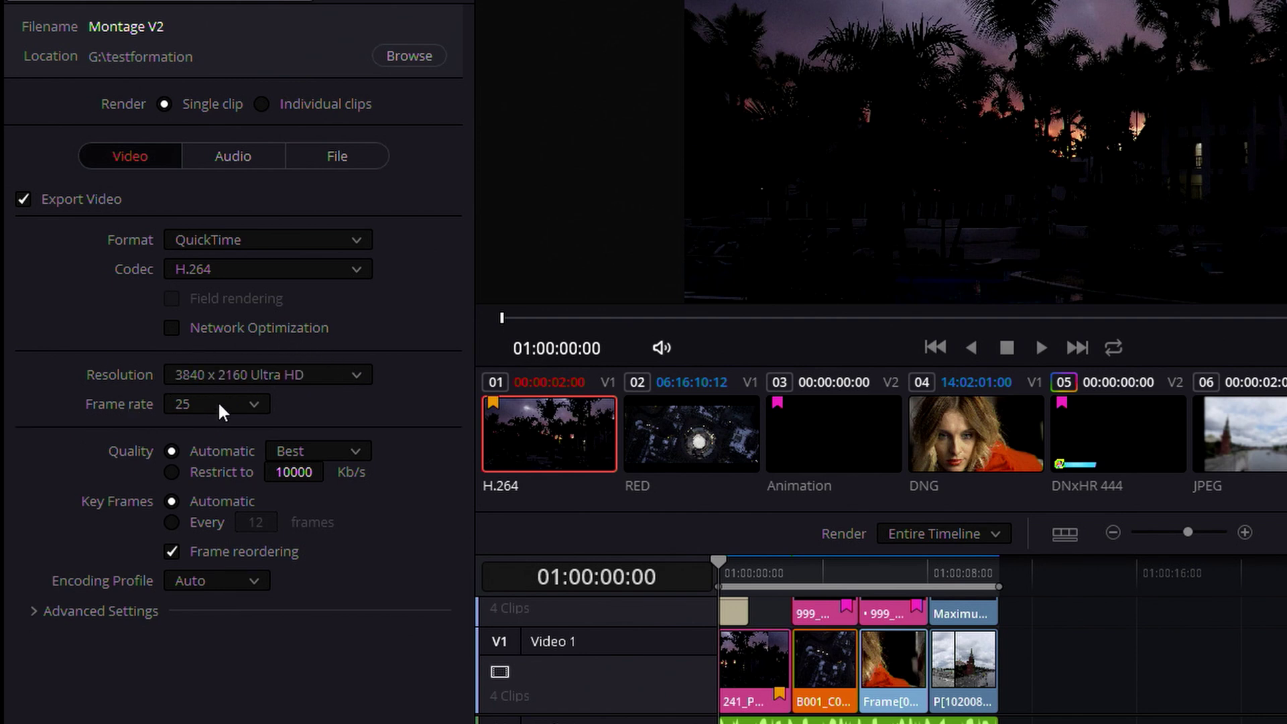
Set the export frame rate to 25 and the automatic quality level to Best
click(218, 401)
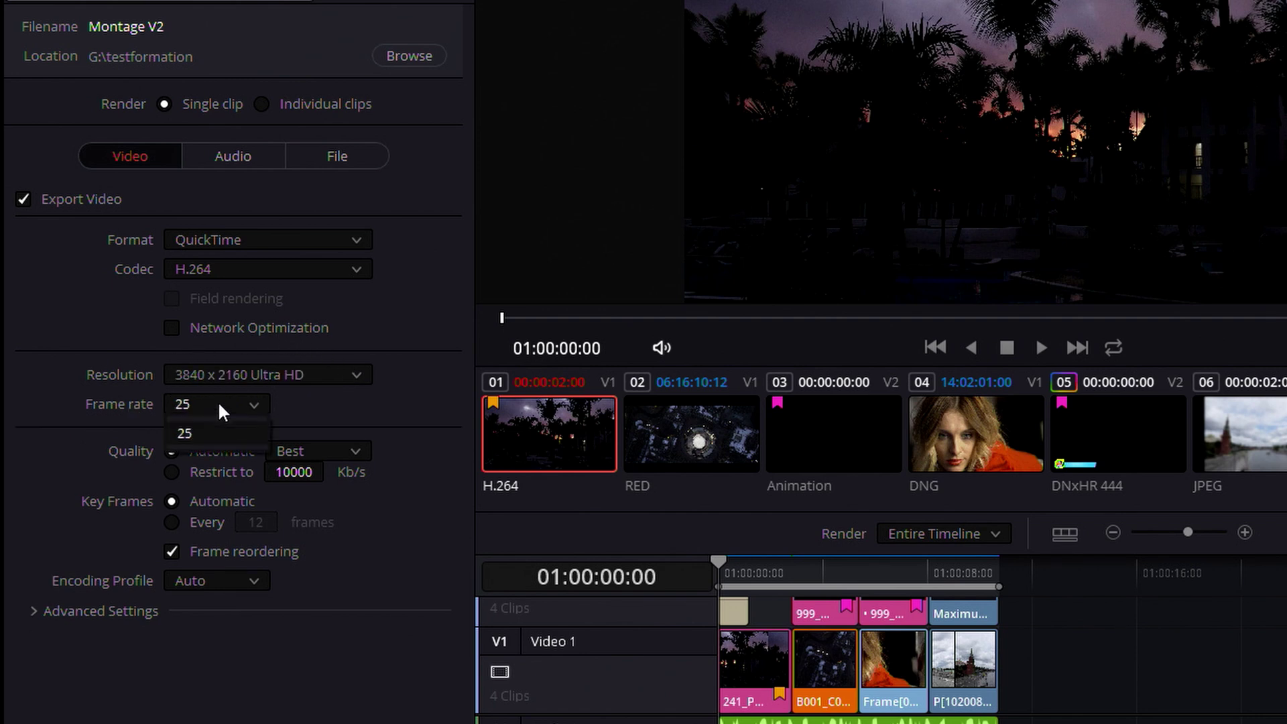
click(195, 433)
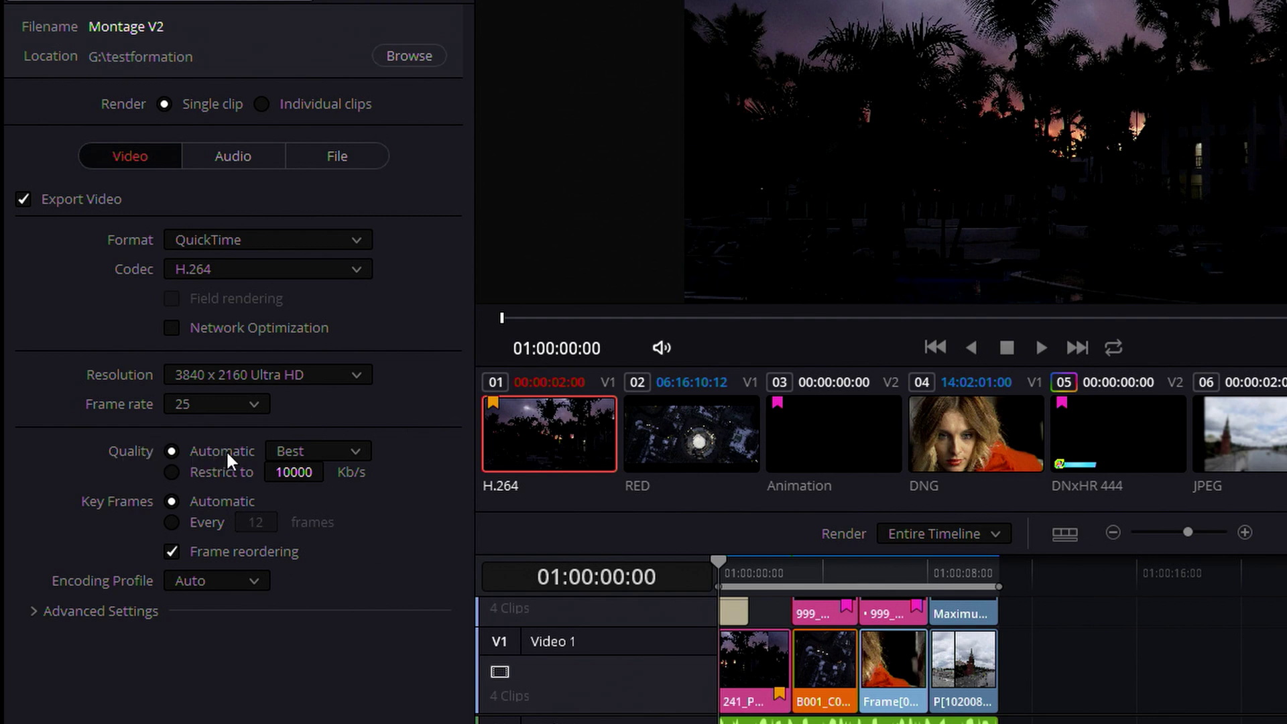
click(288, 447)
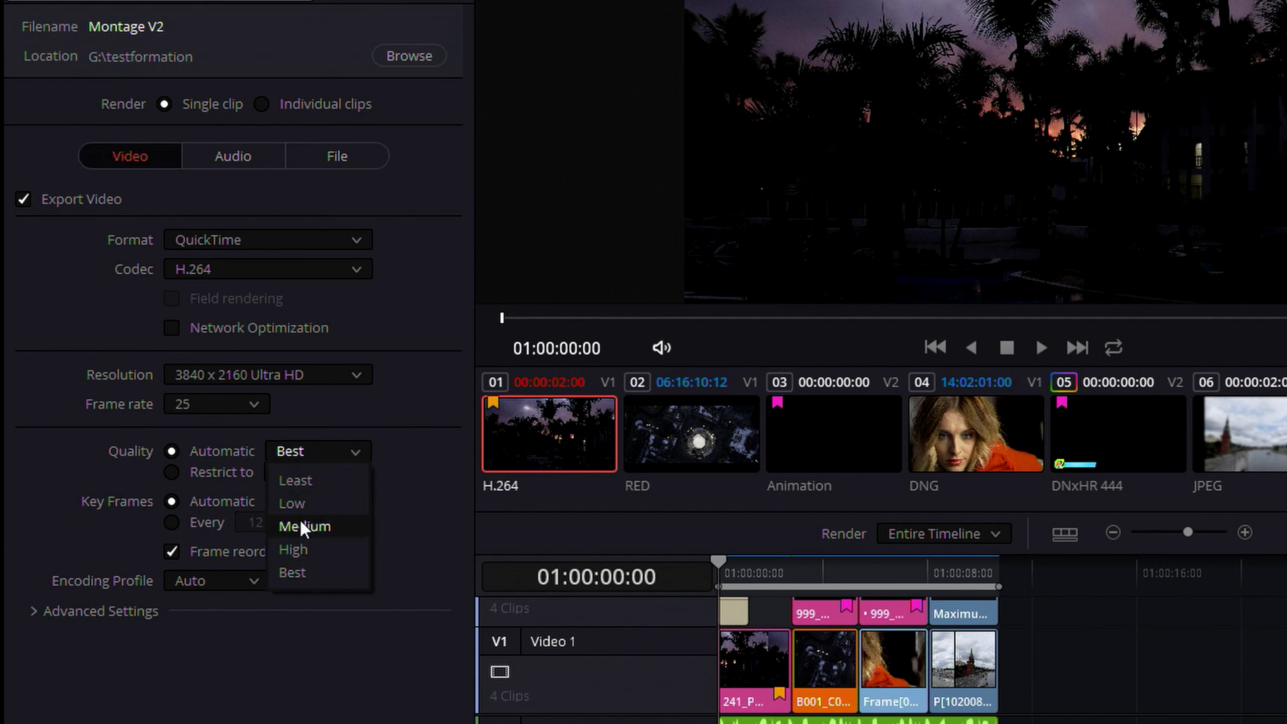
click(303, 572)
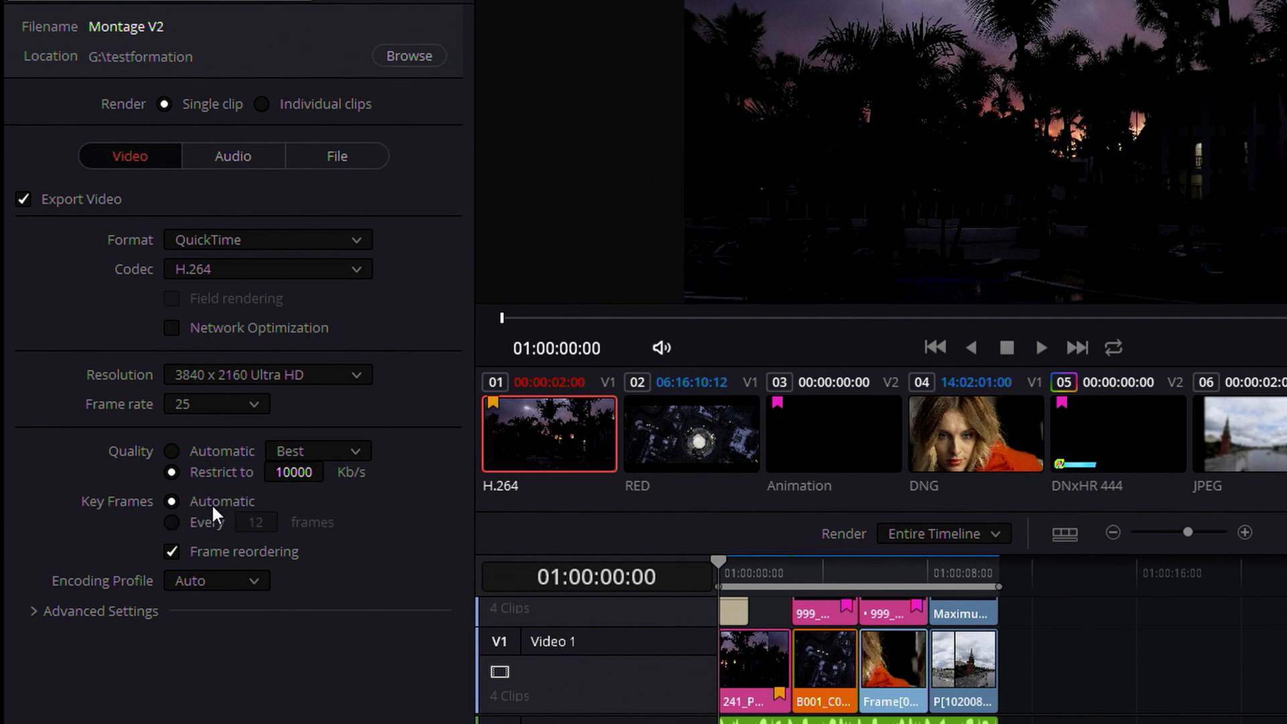
Try fixed-interval key frames, return Key Frames to Automatic, and view the available encoding profiles
click(172, 523)
click(171, 501)
click(174, 520)
click(171, 502)
click(225, 578)
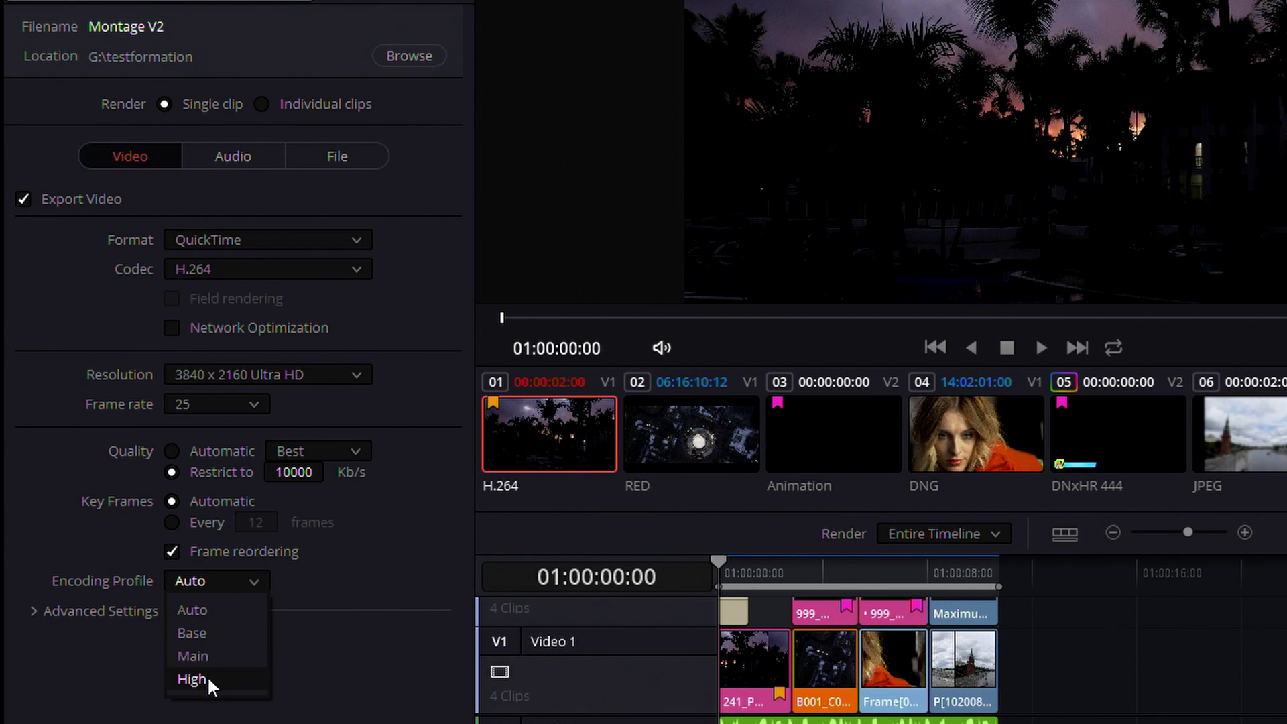
click(328, 577)
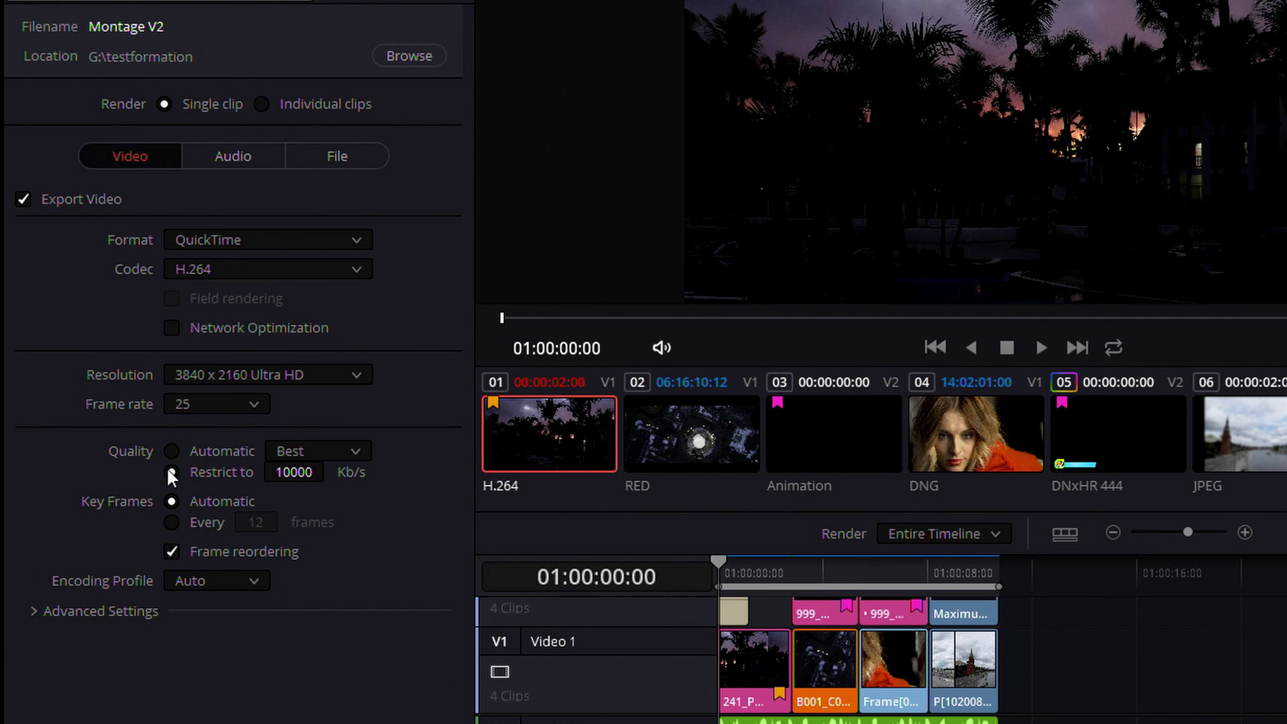
Expand the advanced video settings, set Data burn-in to None, and play the timeline briefly
click(114, 612)
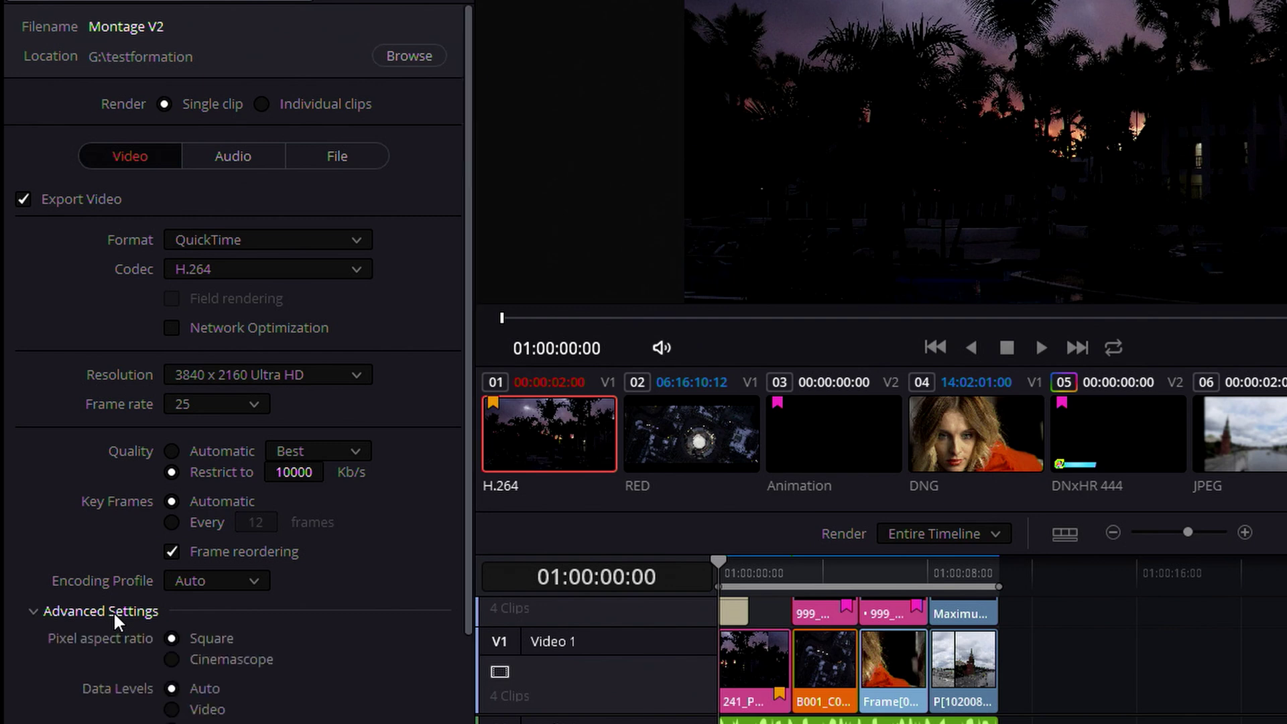
scroll(392, 568, down, 5)
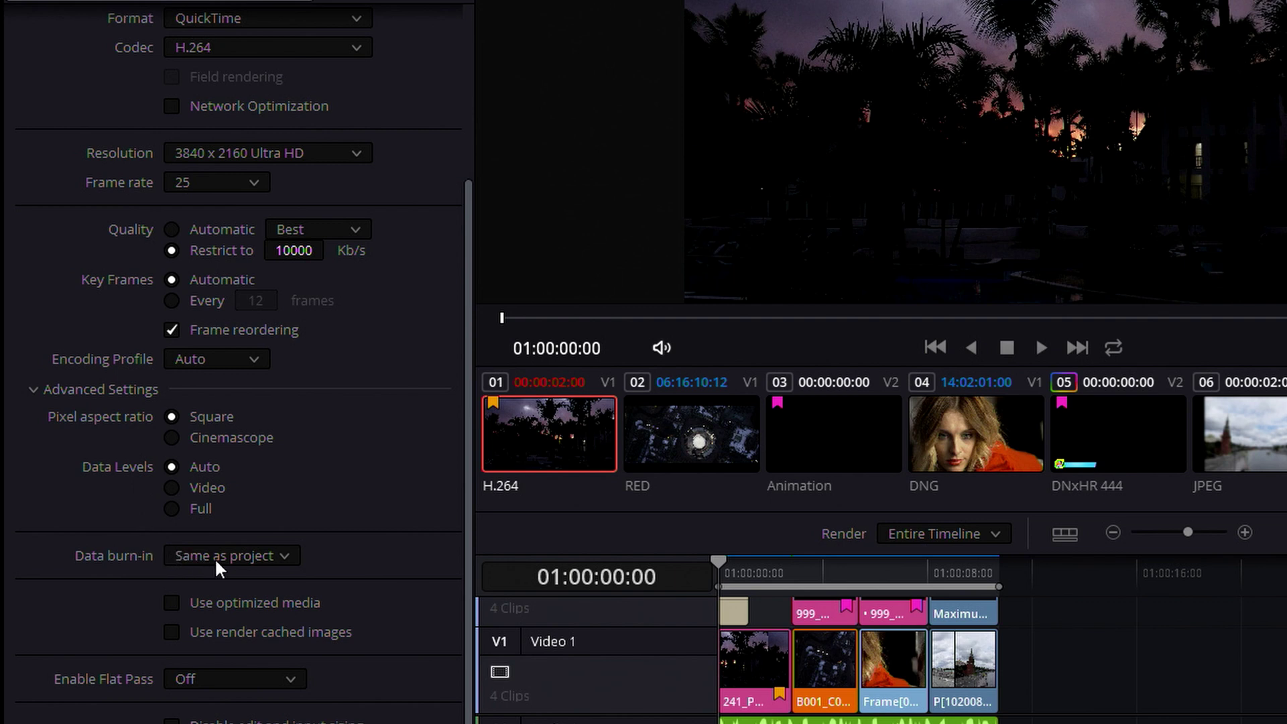
click(271, 556)
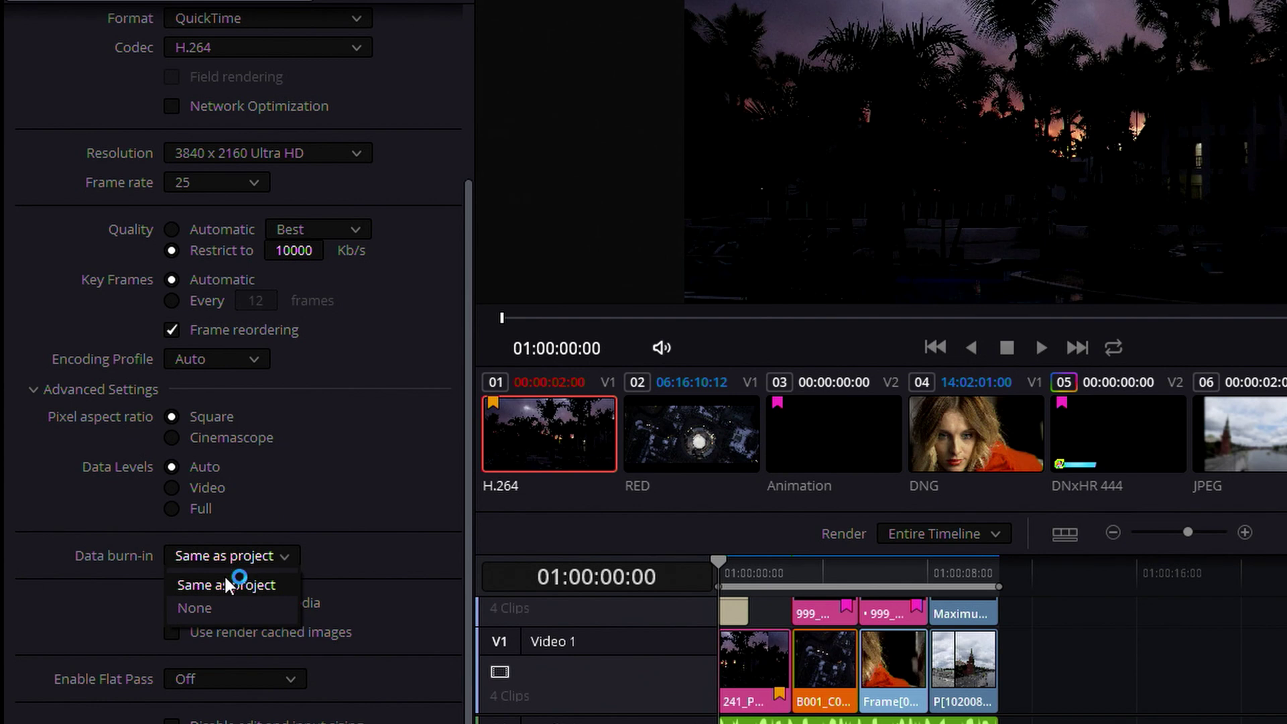
click(221, 607)
key(space)
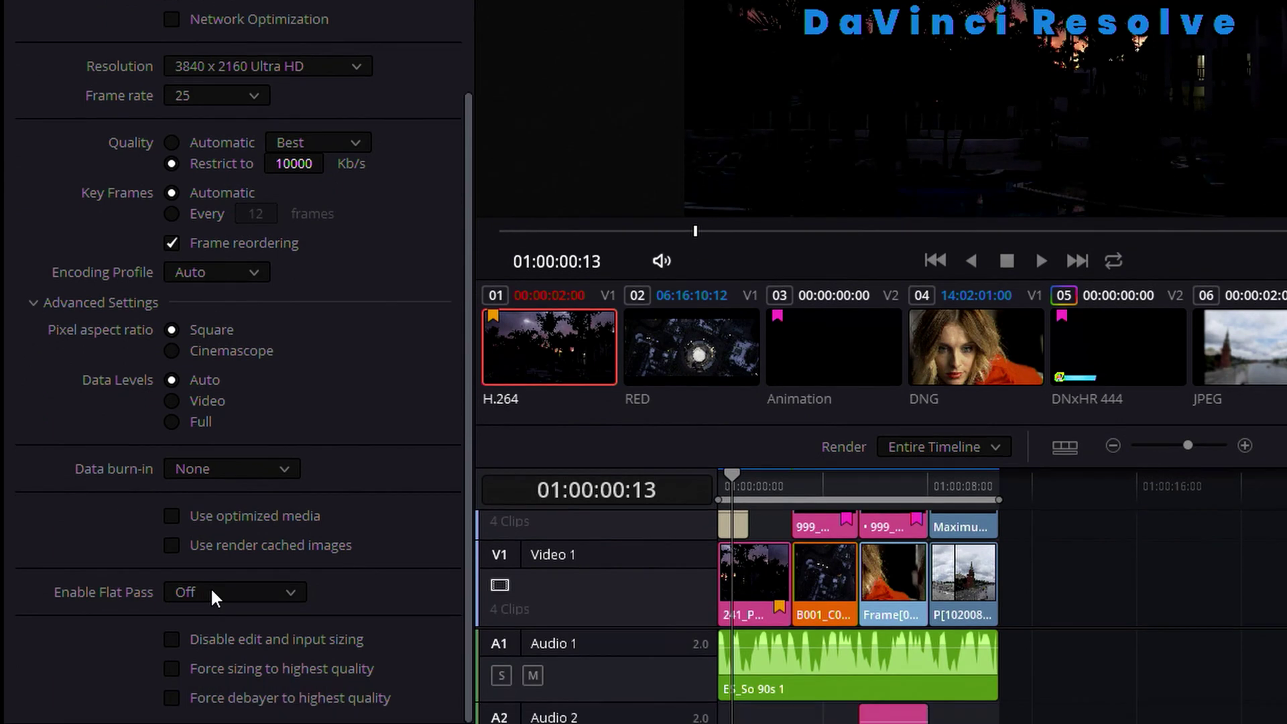
View the options offered for Enable Flat Pass and leave the setting at Off
click(212, 591)
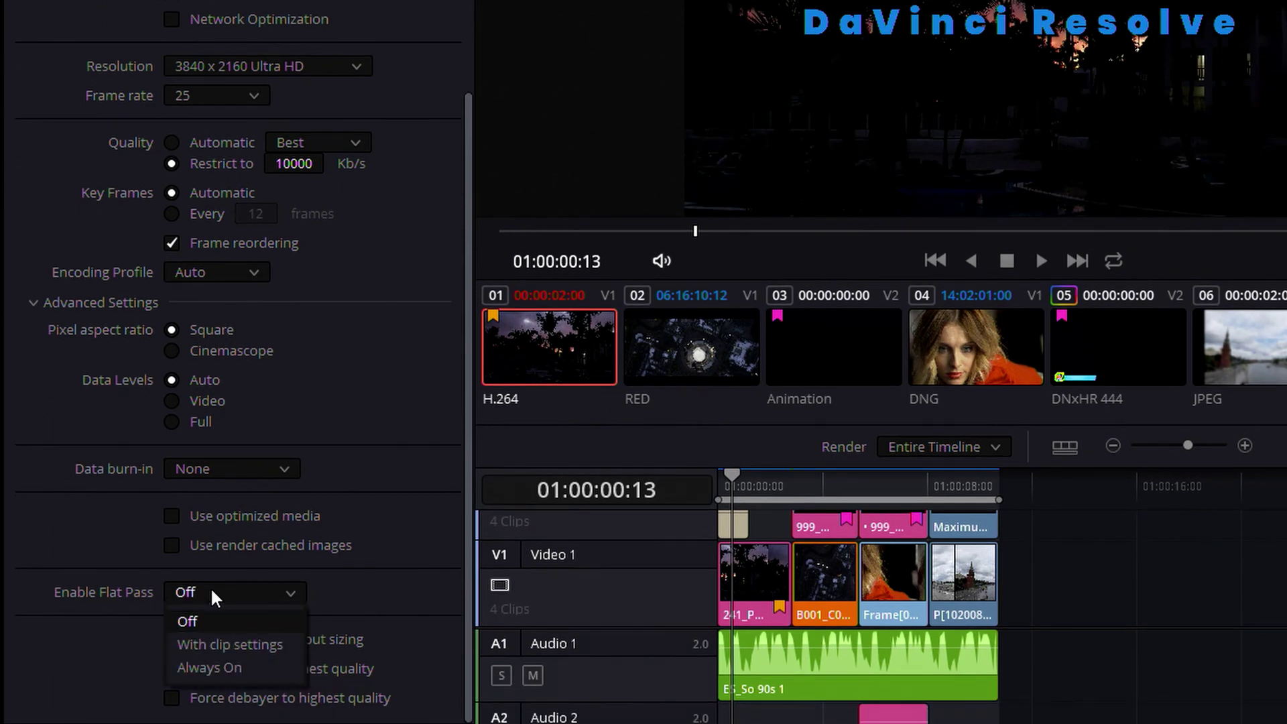
click(123, 598)
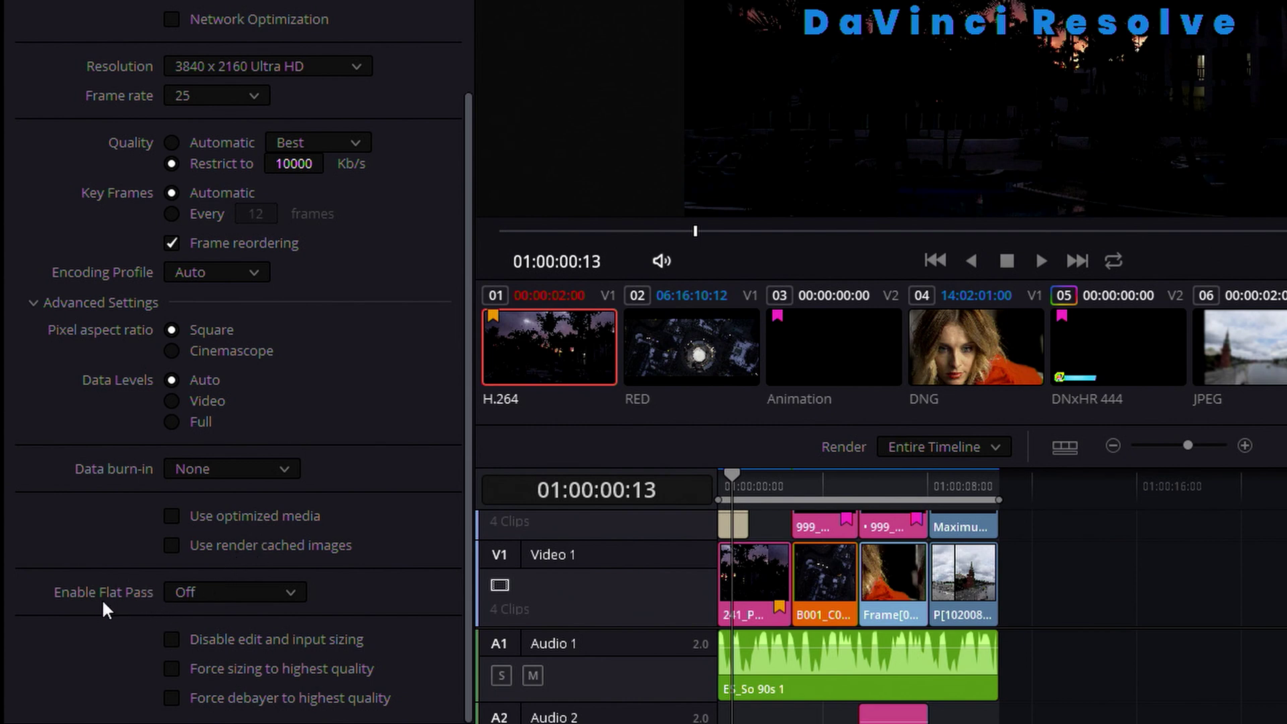
click(196, 593)
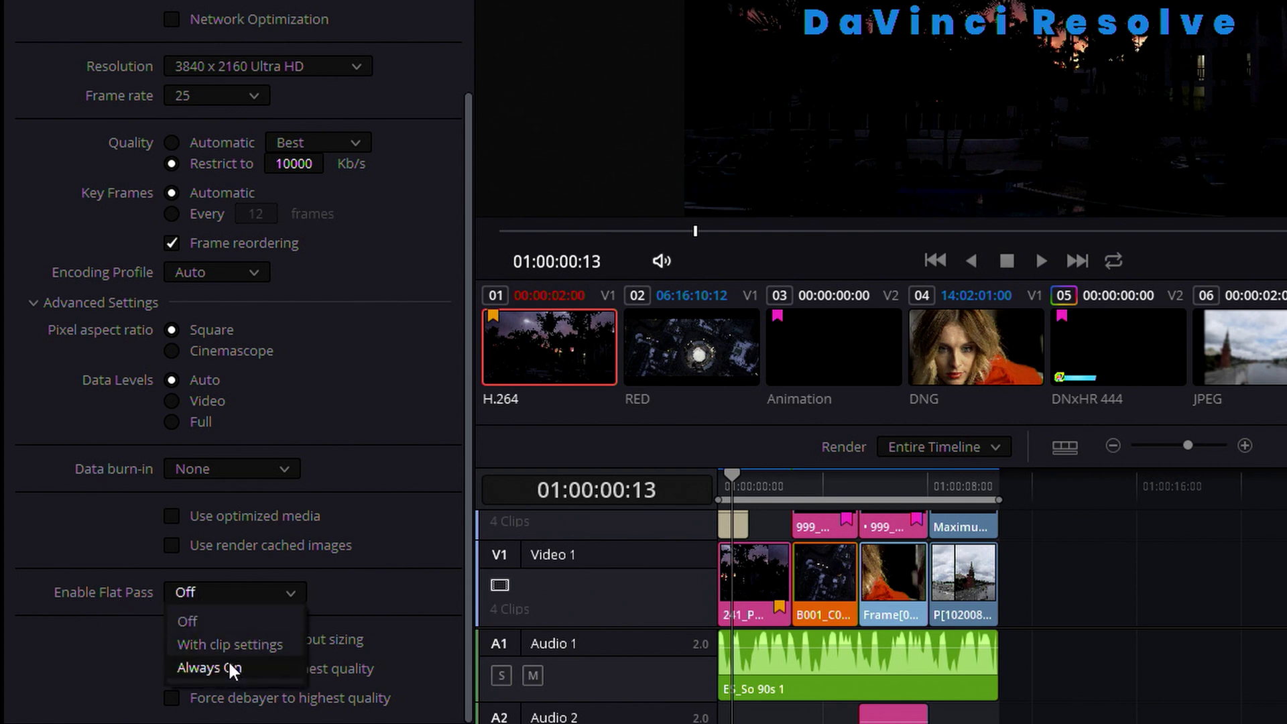
click(91, 635)
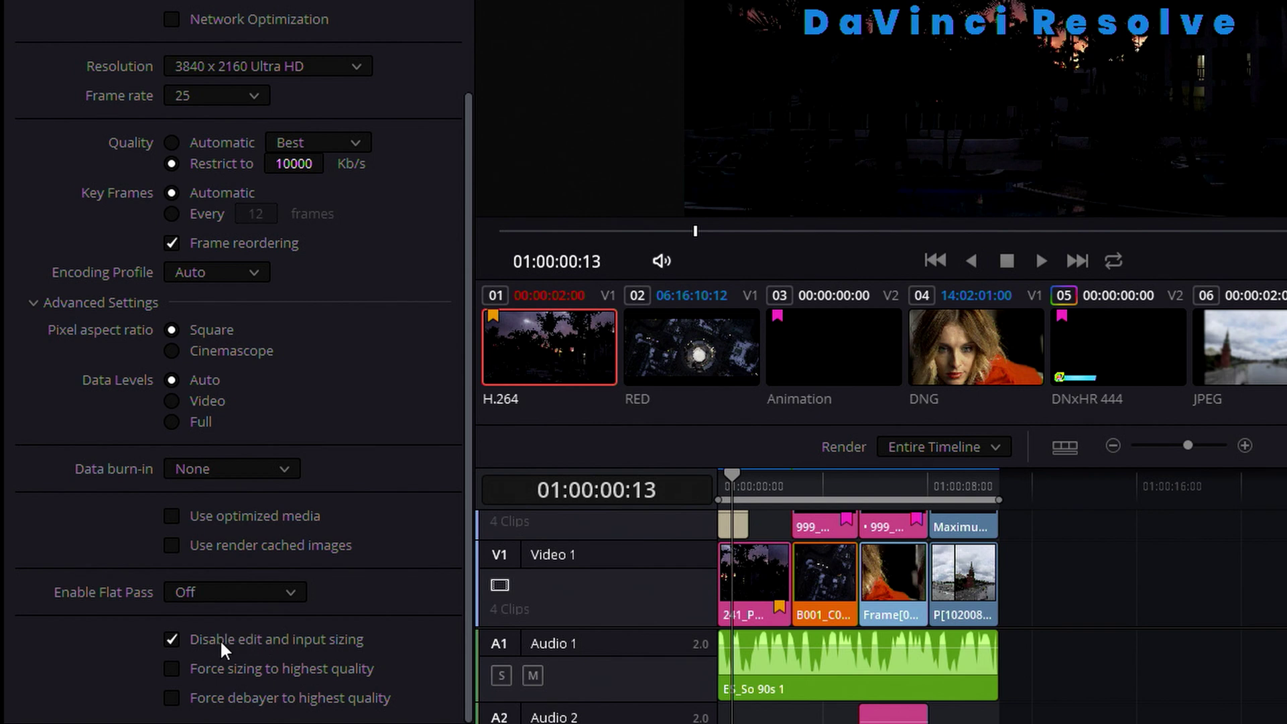
Turn off Disable edit and input sizing, toggle Force debayer to highest quality, and collapse the advanced settings
click(242, 643)
click(290, 699)
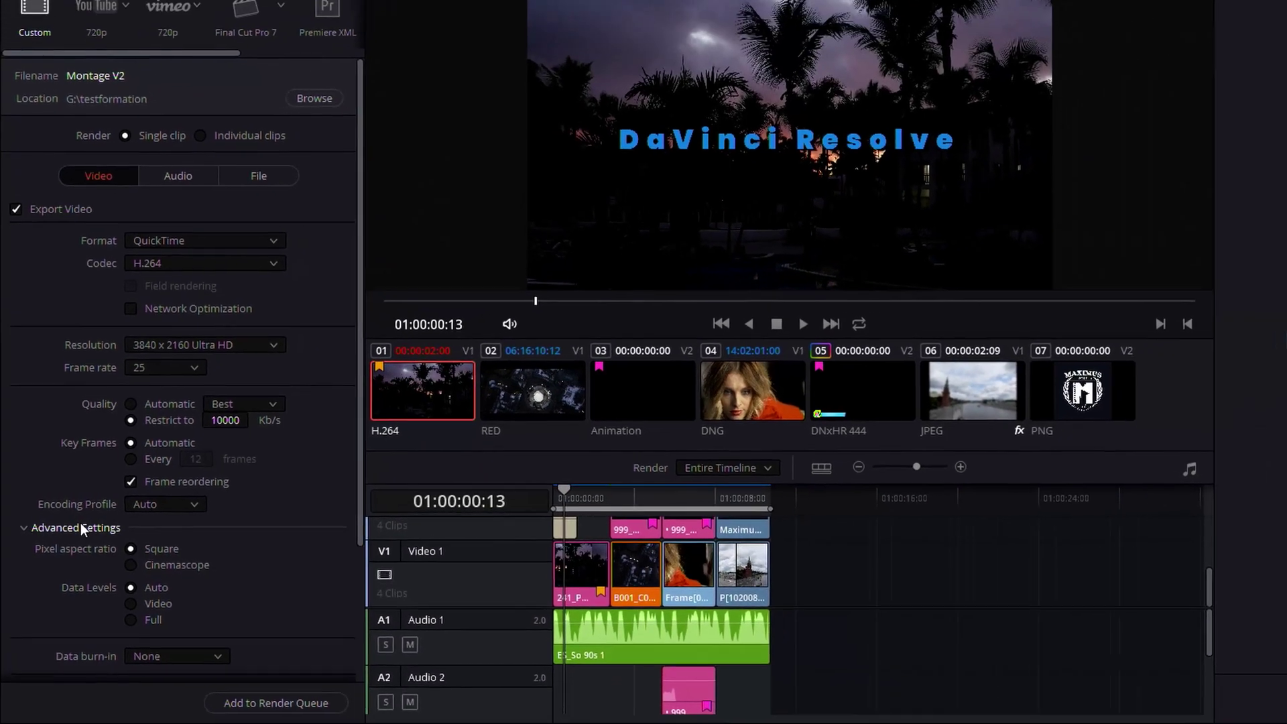
click(81, 523)
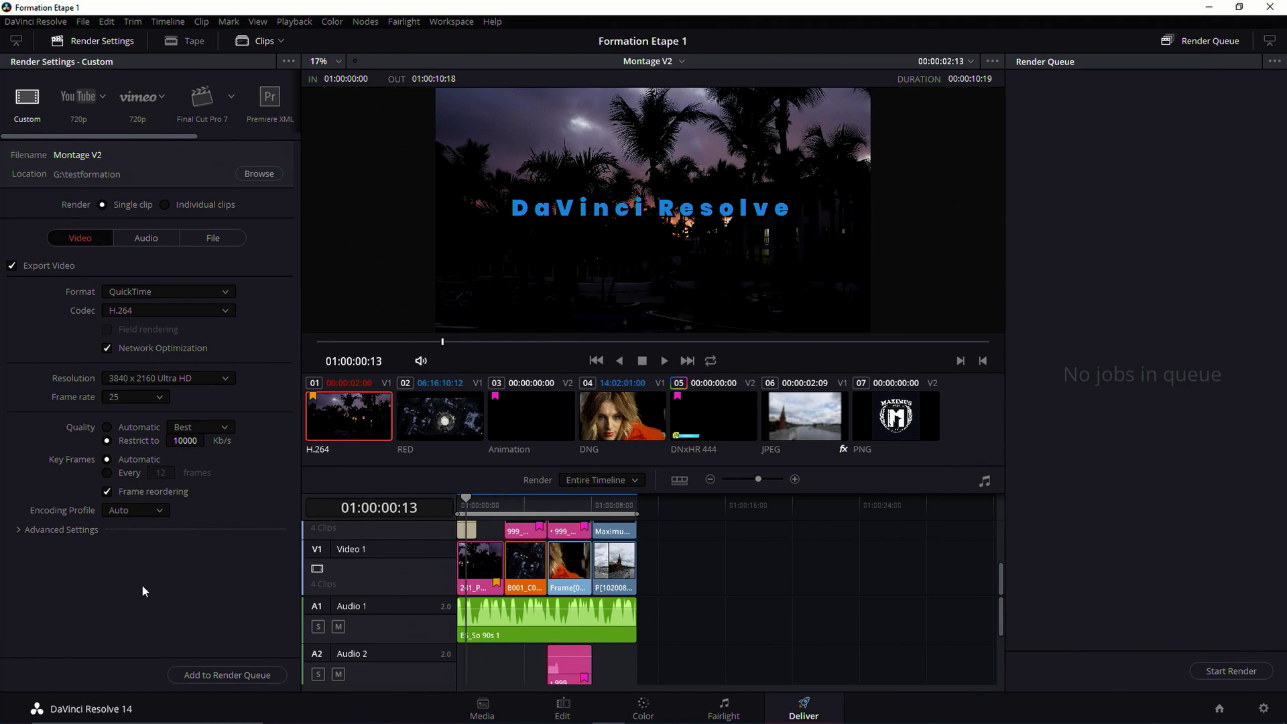
Add the Montage V2 export to the render queue and update the job's resolution to 1920 x 1080 HD
click(196, 677)
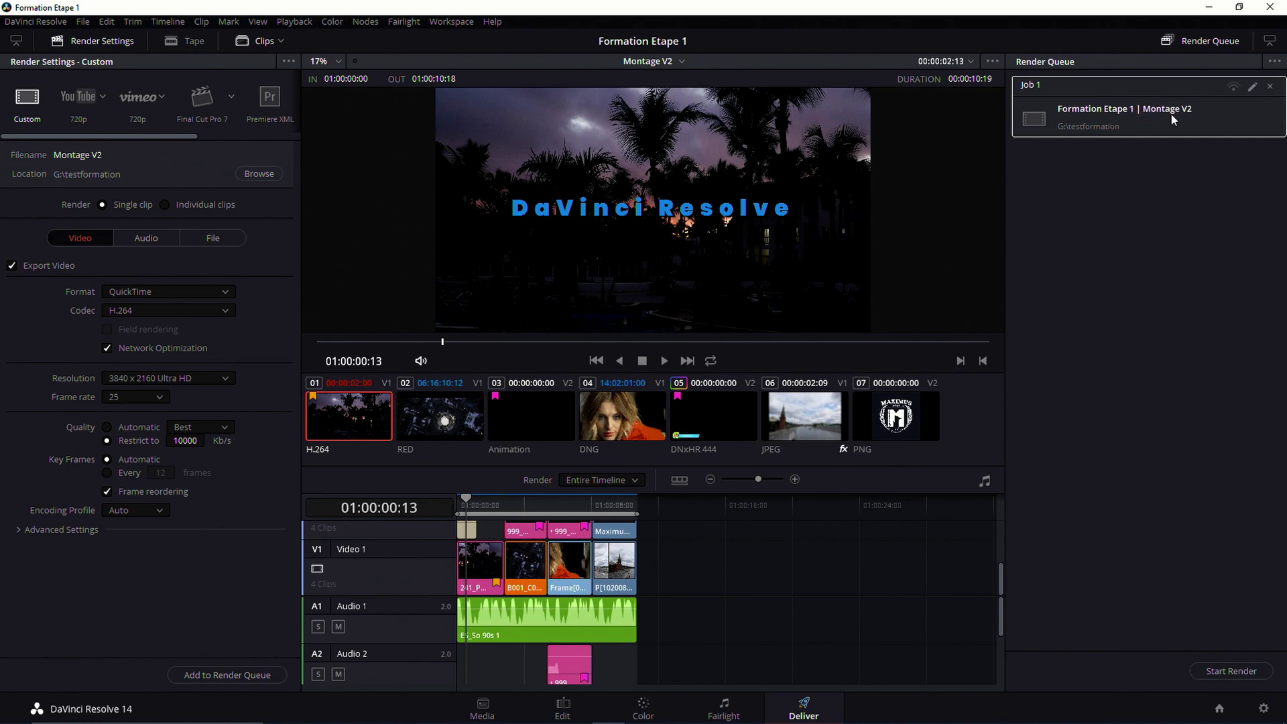
click(1251, 87)
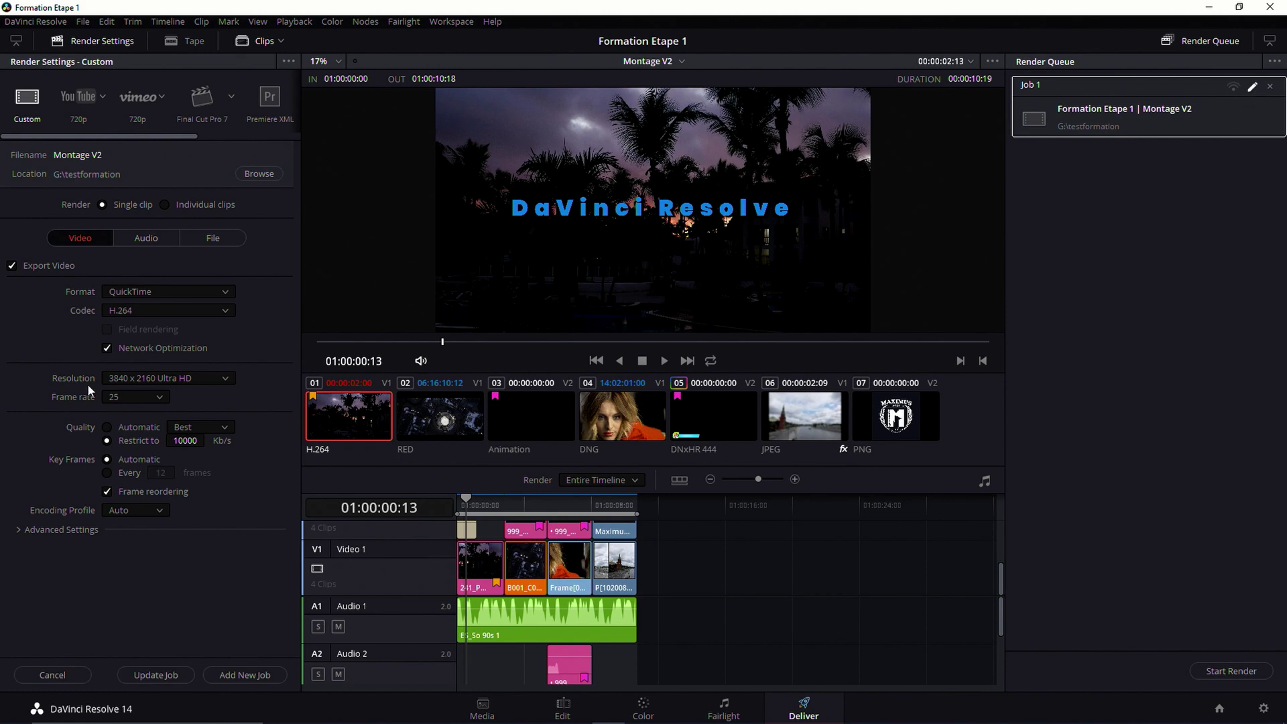
click(155, 378)
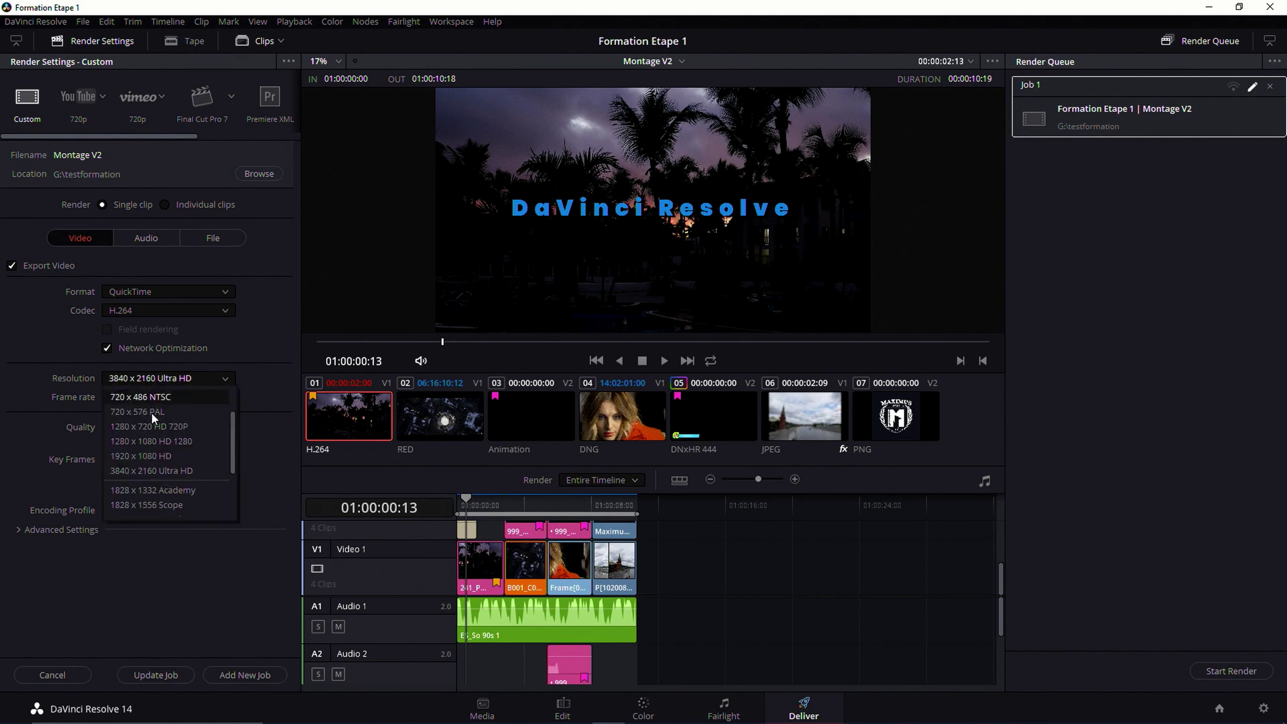
click(155, 456)
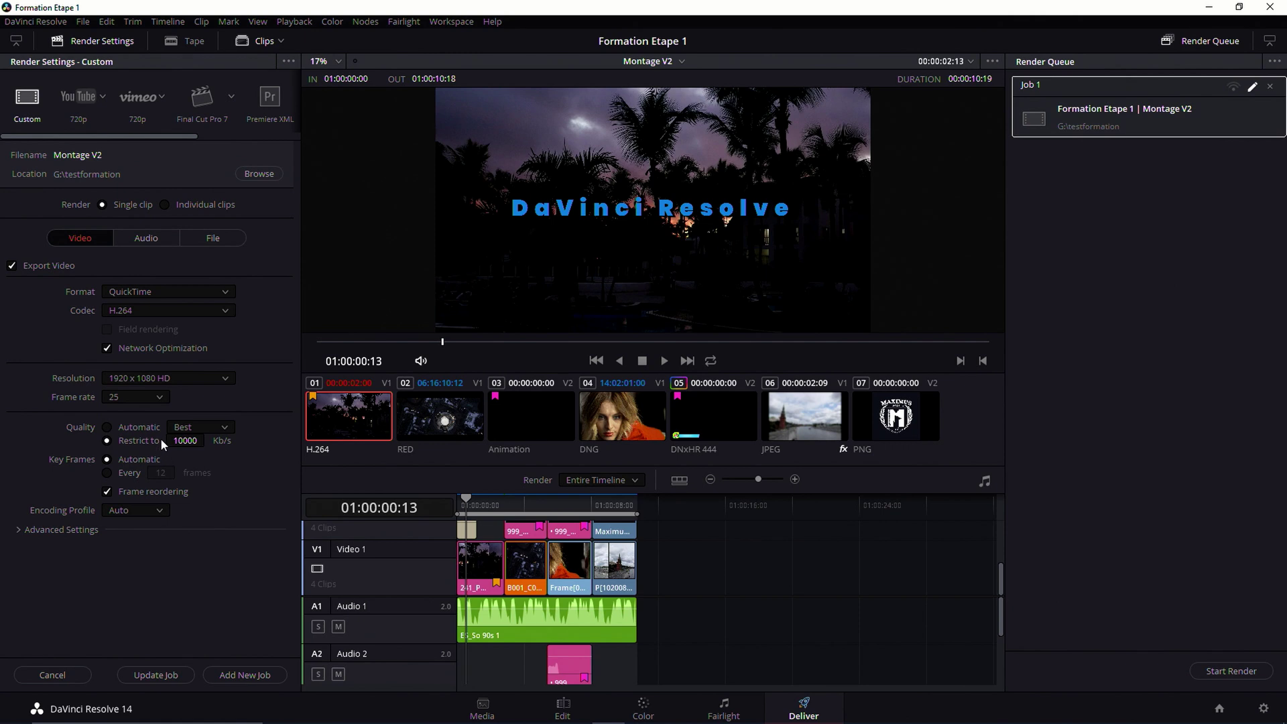
click(156, 675)
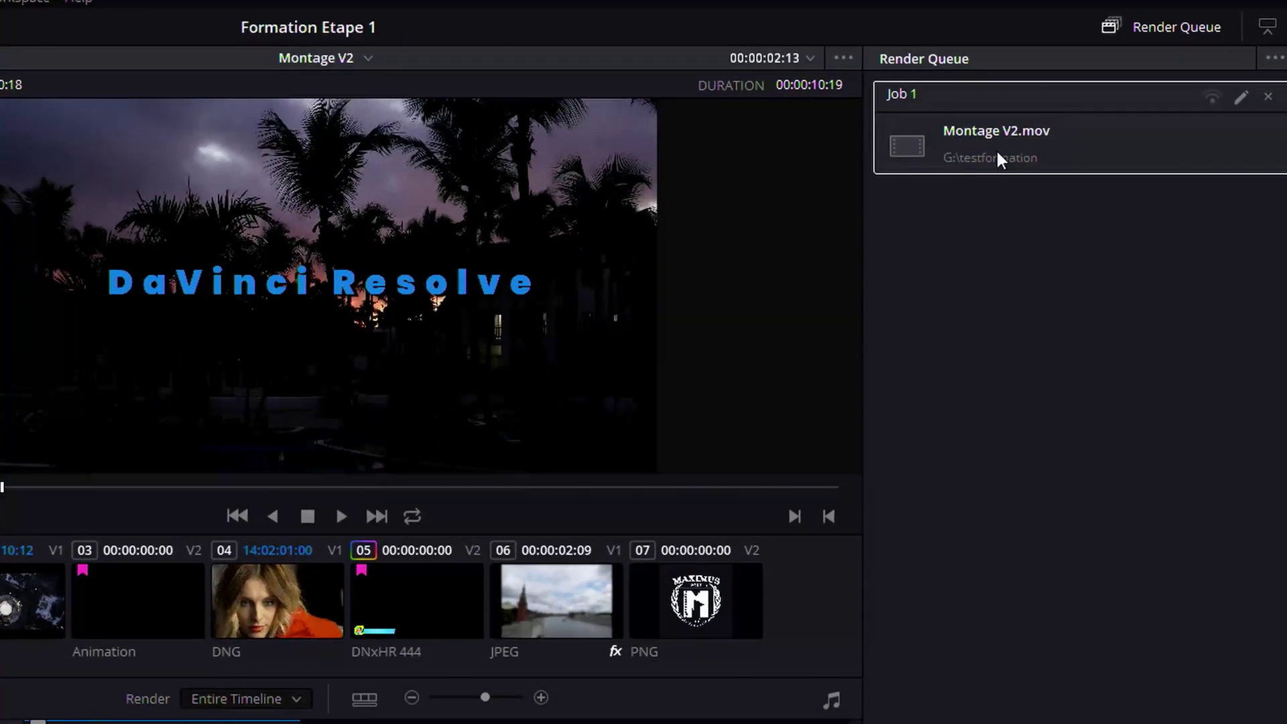
Show the job details in the render queue and start rendering Job 1
click(1273, 61)
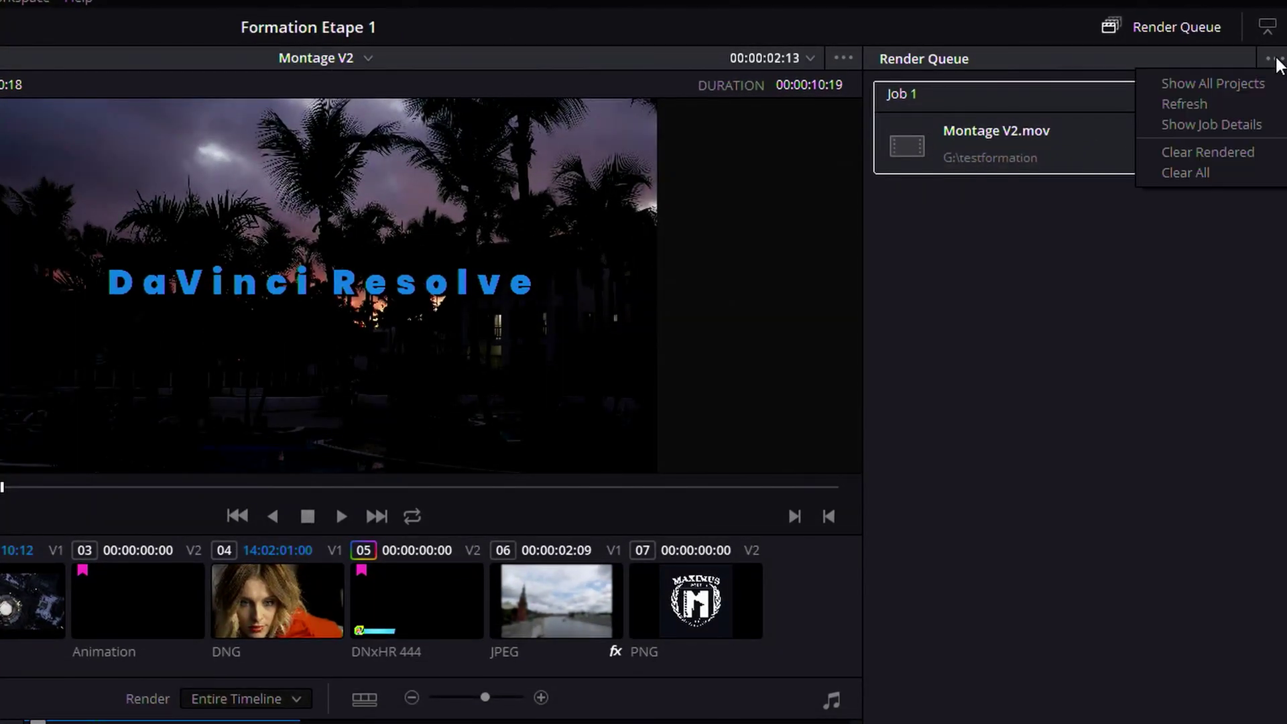
click(1251, 124)
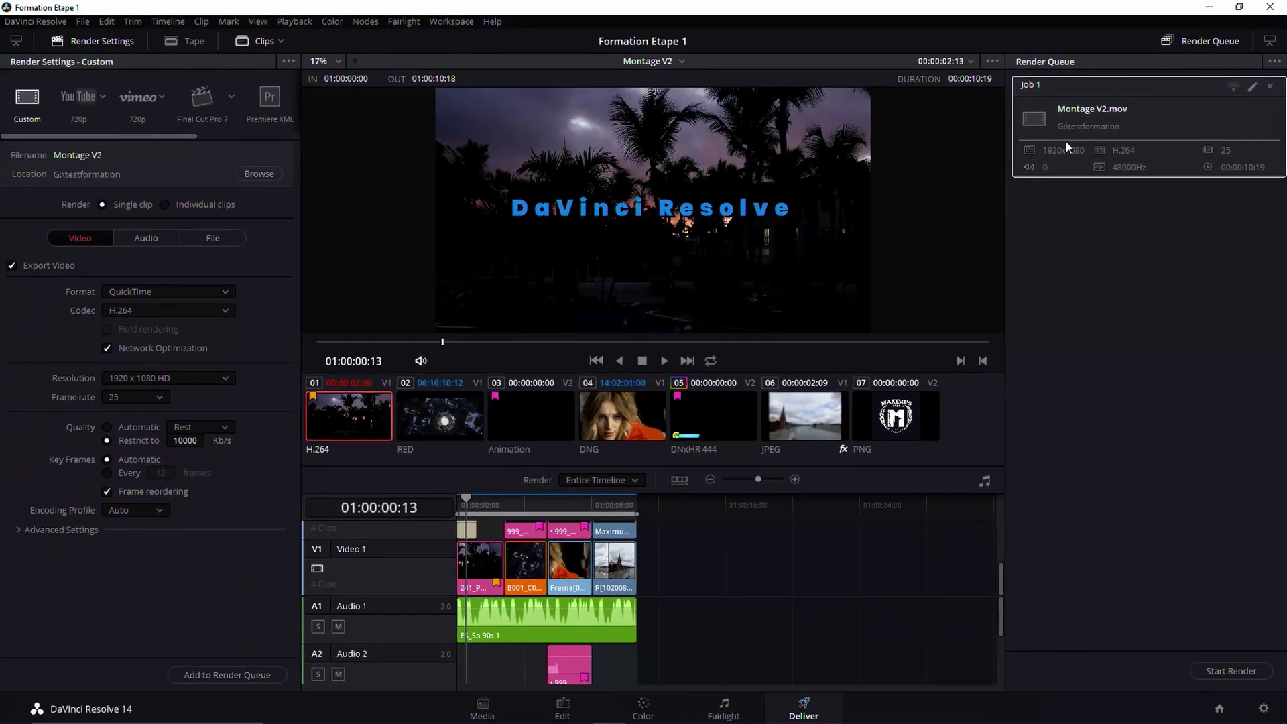
click(1233, 671)
Switch to the media player to check the rendered Montage V2 movie and its information, and close it
key(alt+Tab)
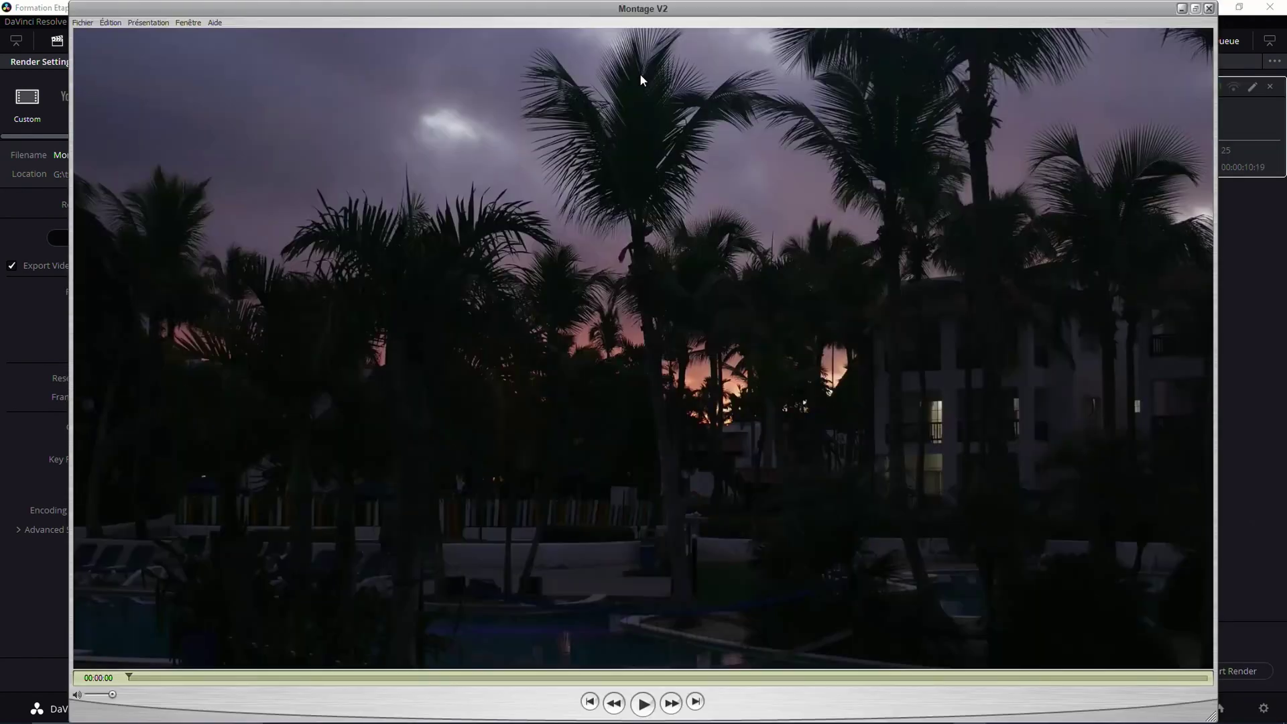
key(ctrl+i)
drag(109, 14, 641, 212)
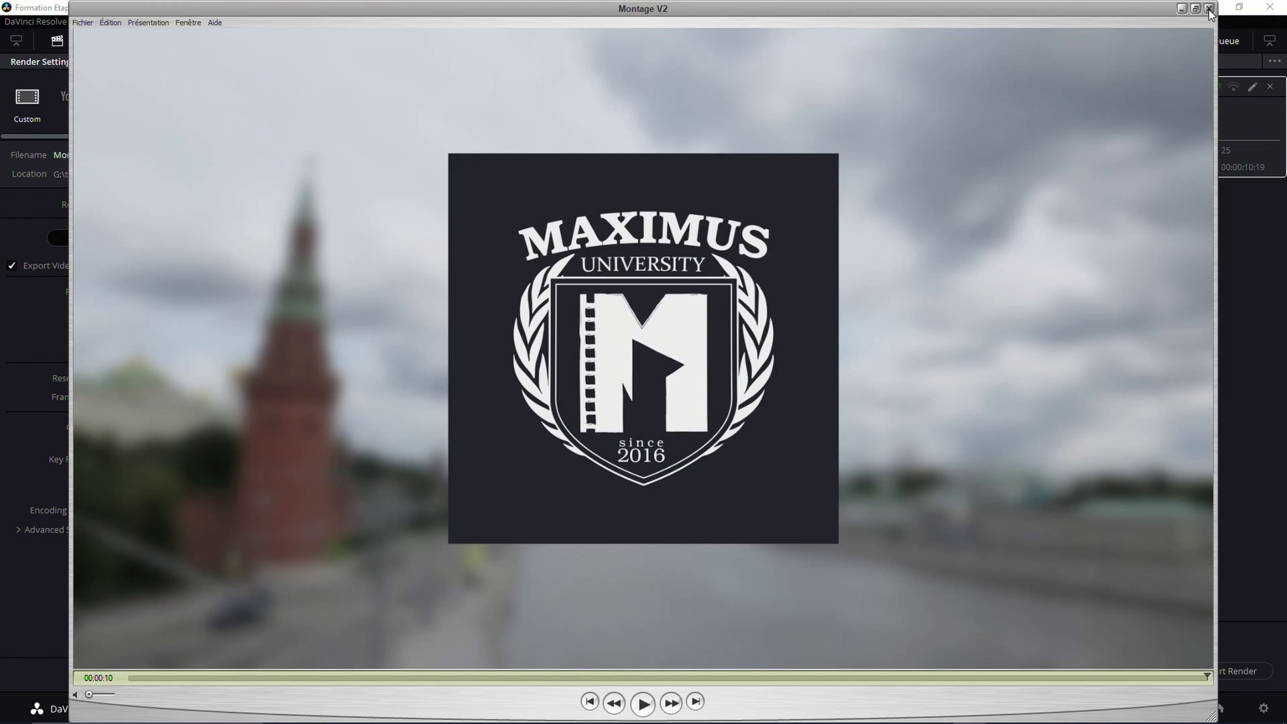
click(1210, 9)
click(1117, 8)
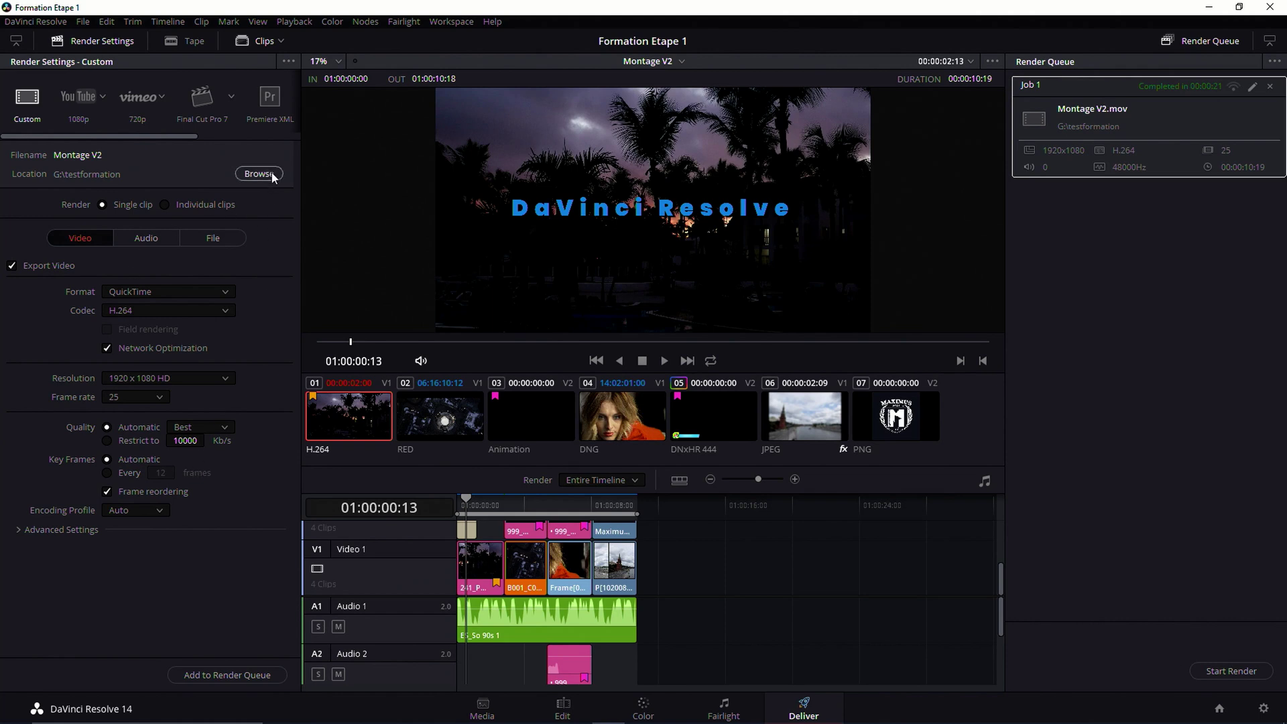
Save the current render settings as a new preset named Export YT
click(288, 61)
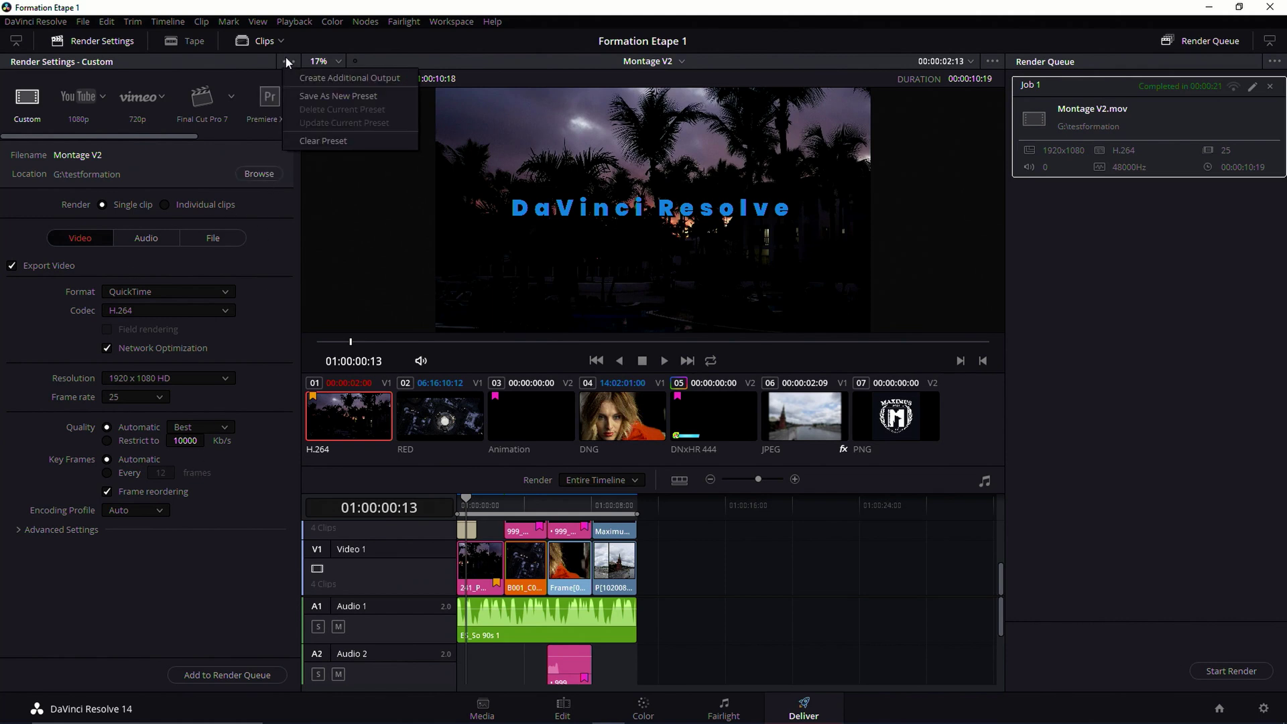
click(312, 97)
text(Export YT)
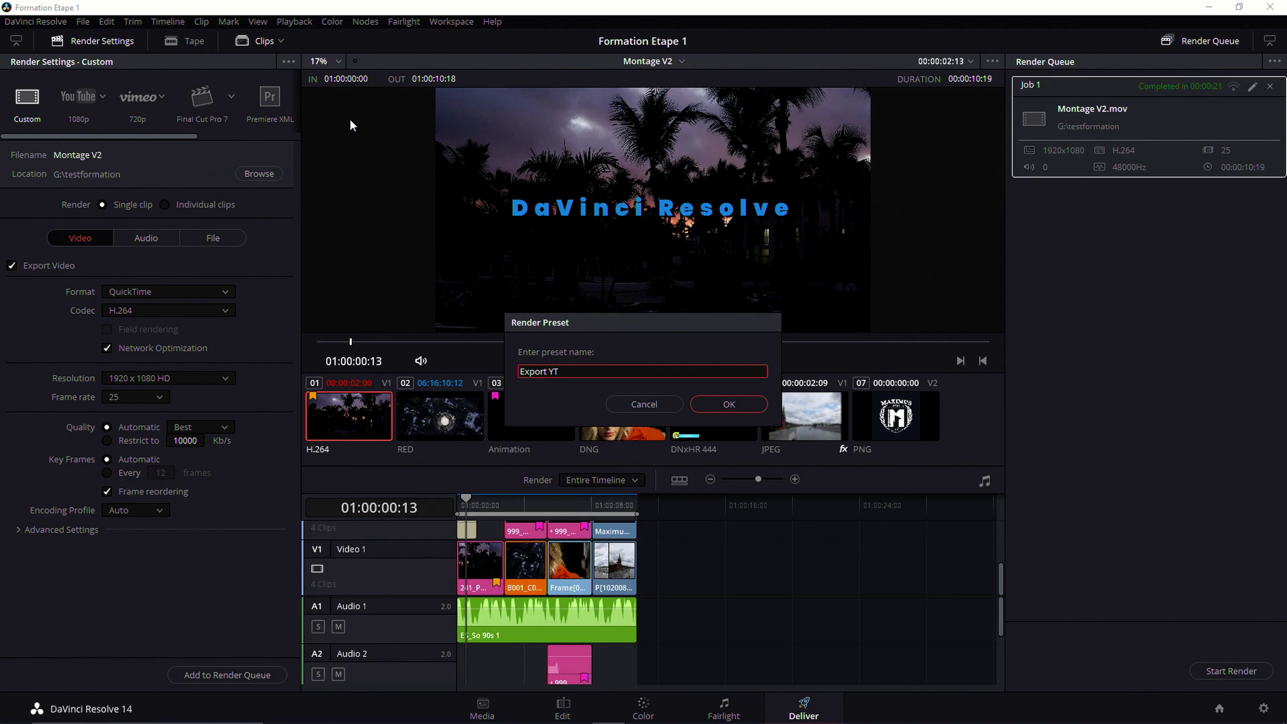
click(705, 398)
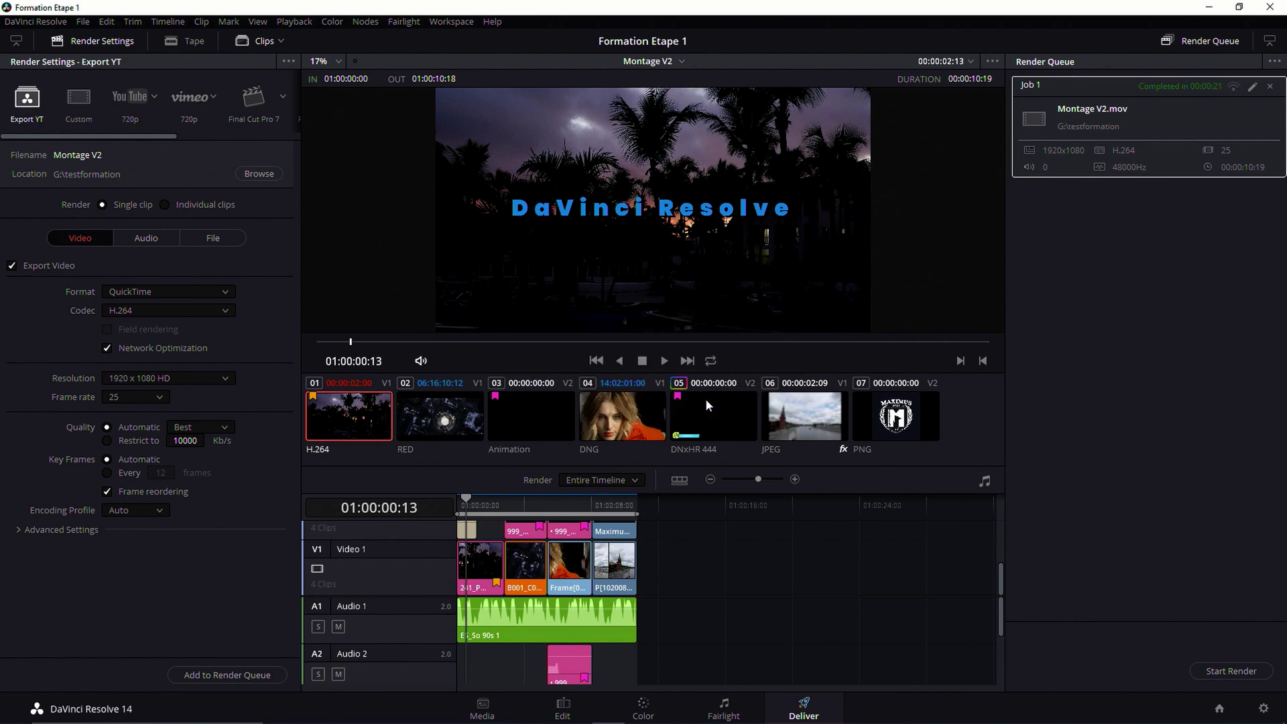